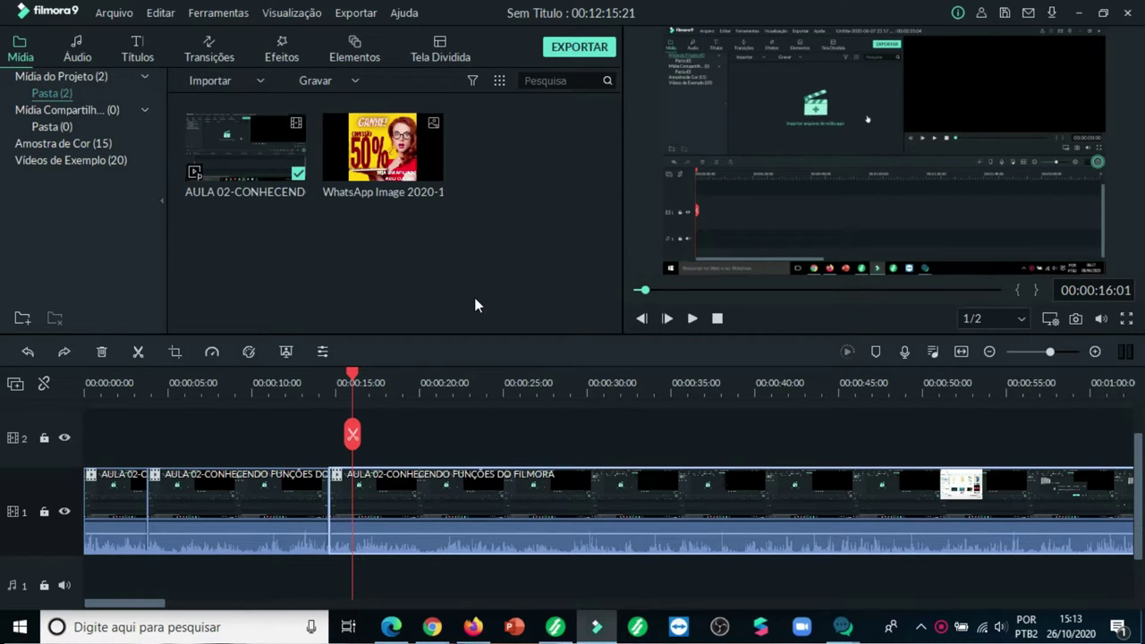
Step: Move the playhead to 00:00:02:11 and redo the last undone timeline edit
{"action": "left_click_drag", "start_coordinate": [353, 436], "coordinate": [124, 463]}
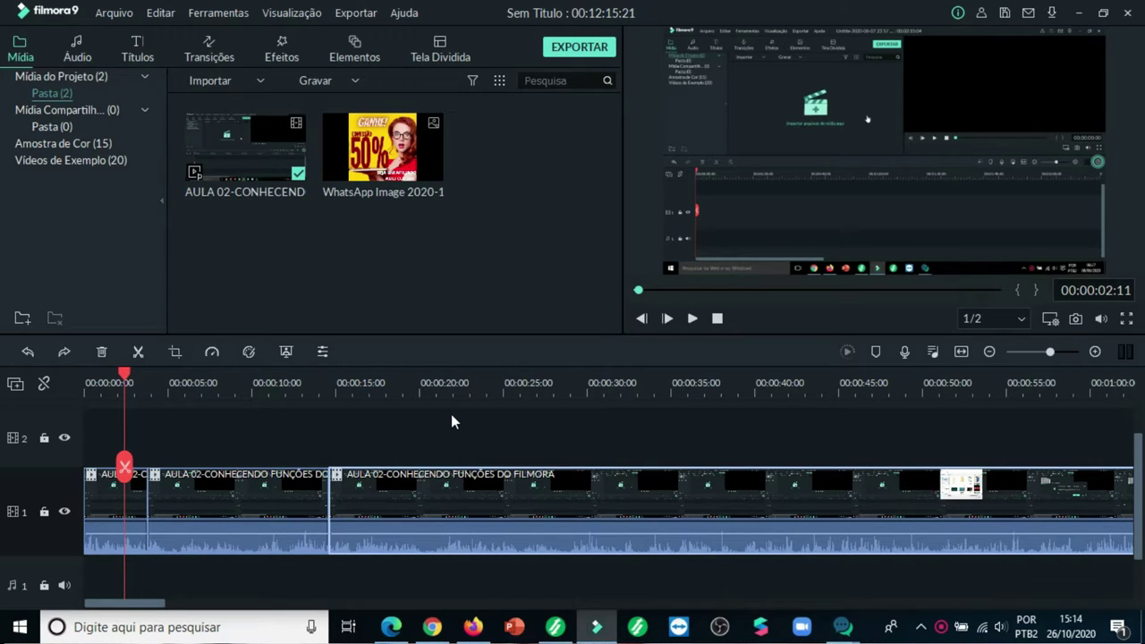
{"action": "key", "text": "ctrl+y"}
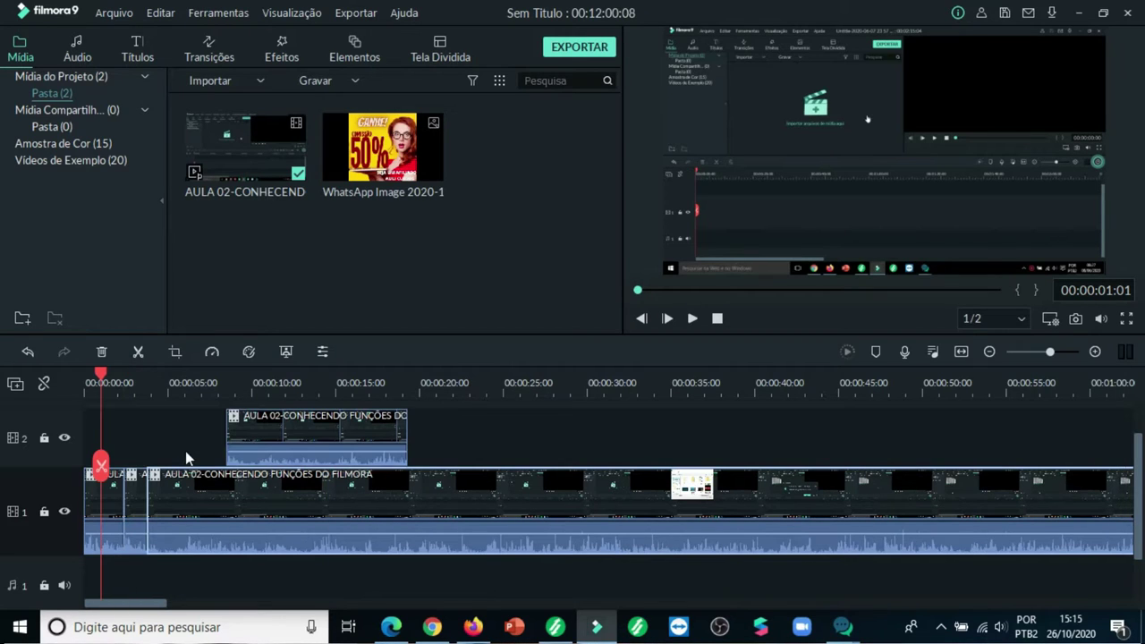
Step: Delete the short second clip on video track 1 and slide the following clip back against the first one to close the gap
{"action": "left_click", "coordinate": [134, 483]}
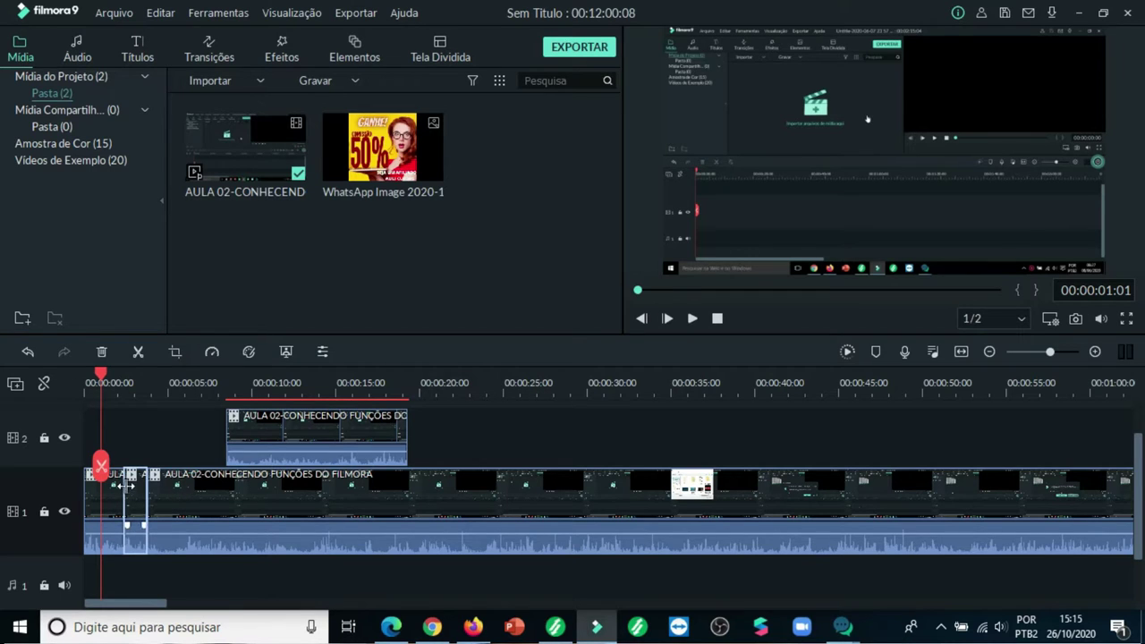
{"action": "right_click", "coordinate": [132, 491]}
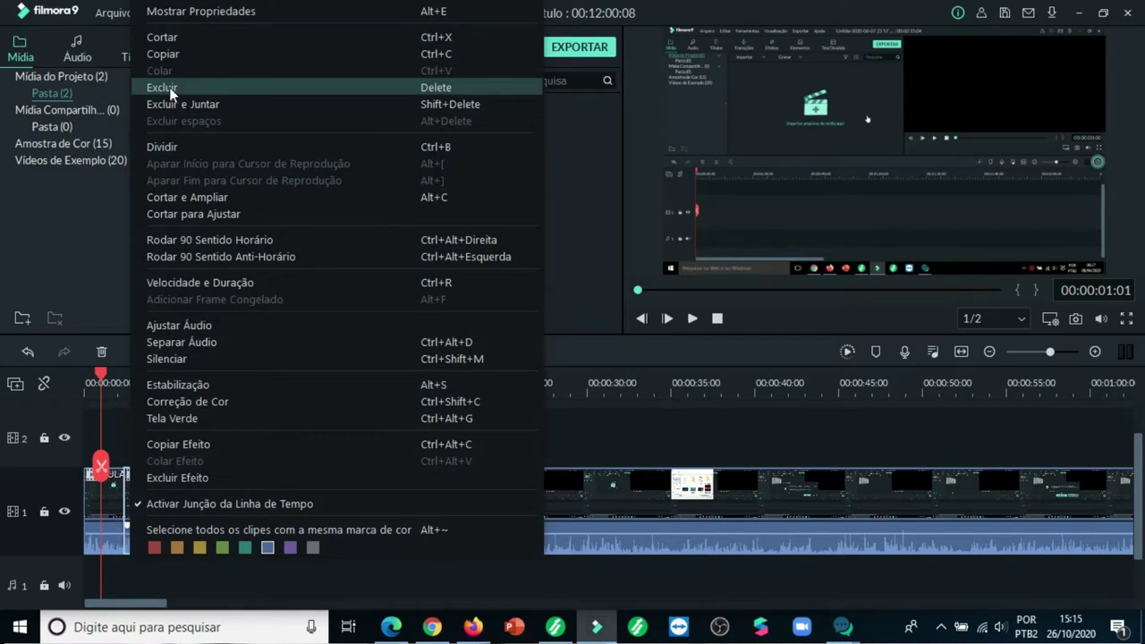
{"action": "left_click", "coordinate": [169, 85]}
{"action": "left_click_drag", "start_coordinate": [207, 503], "coordinate": [181, 501]}
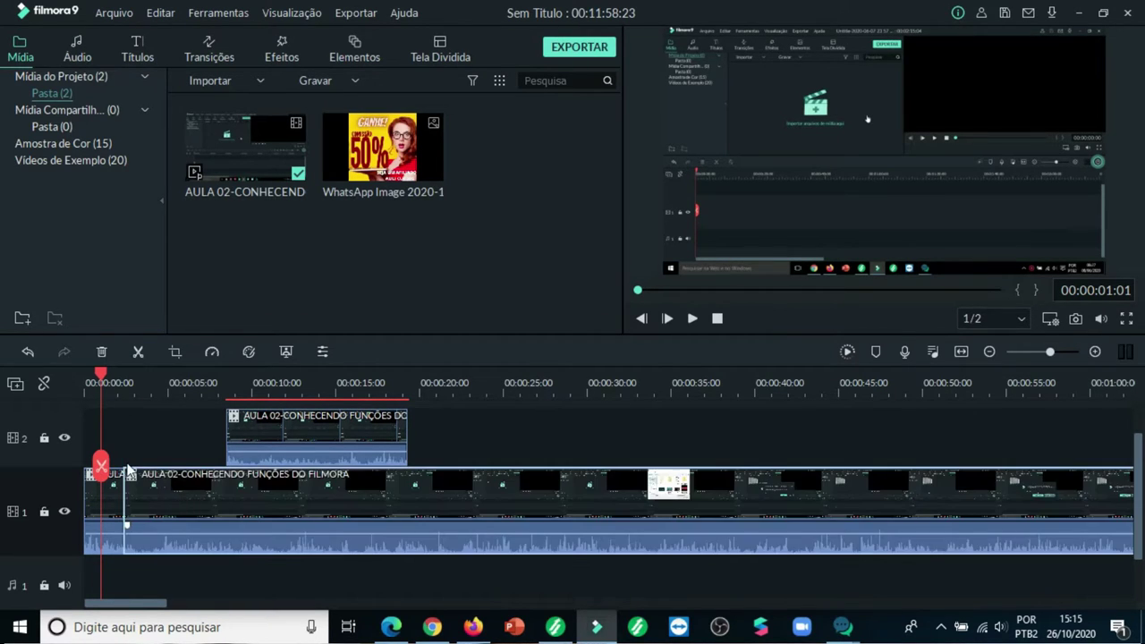
Step: Undo the gap closing and the deletion, and remove the short clip with Excluir e Juntar (ripple delete) instead
{"action": "left_click", "coordinate": [26, 354]}
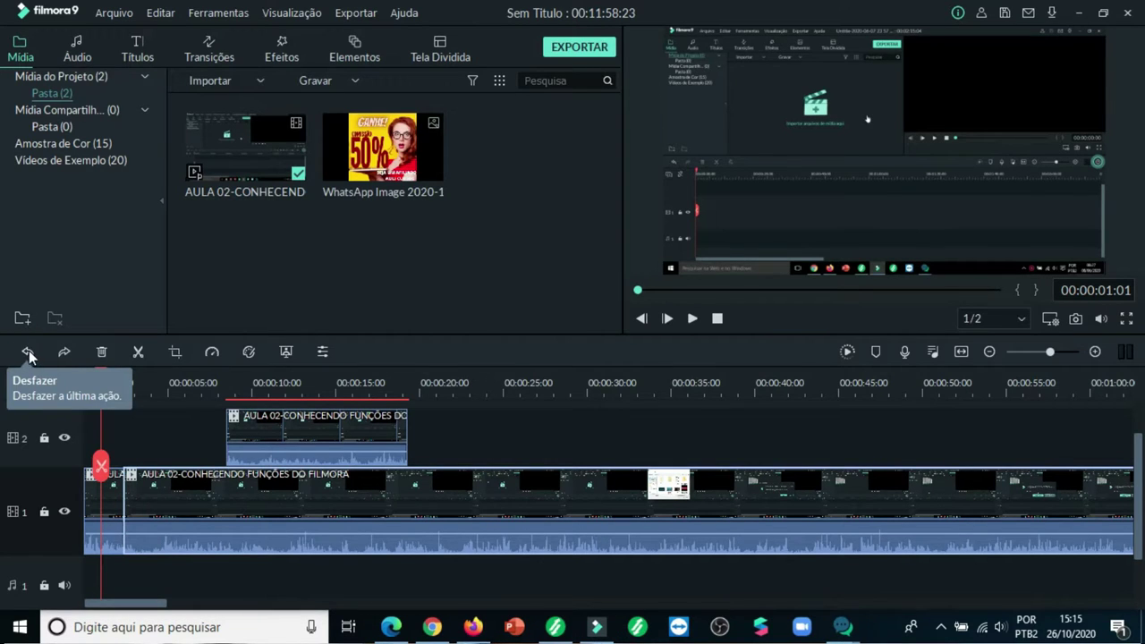
{"action": "left_click", "coordinate": [27, 353]}
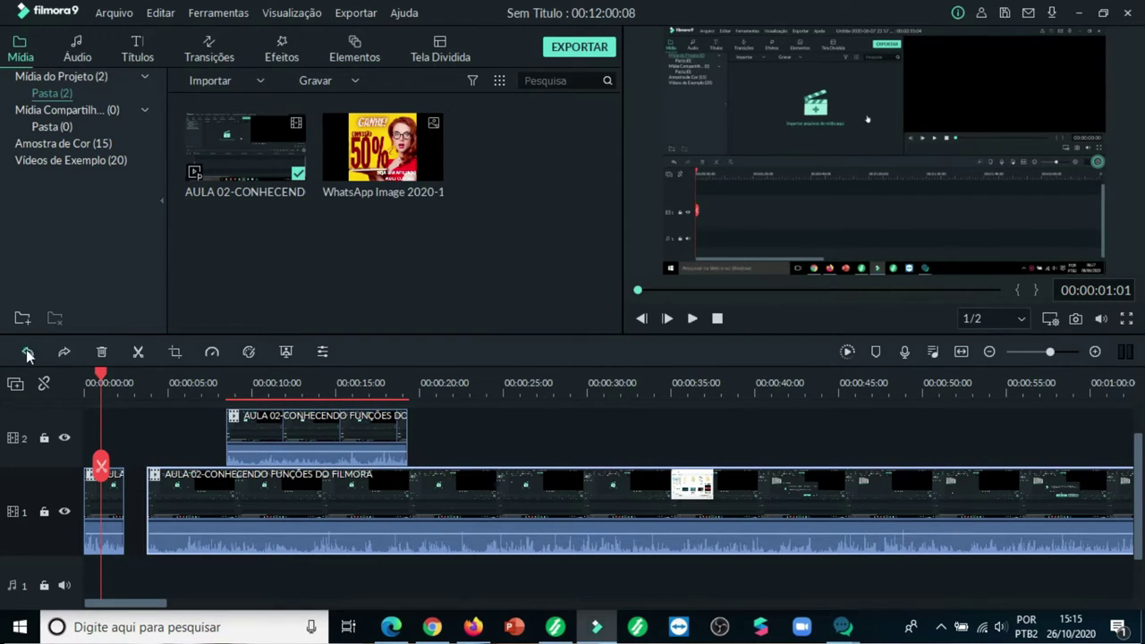
{"action": "right_click", "coordinate": [134, 486]}
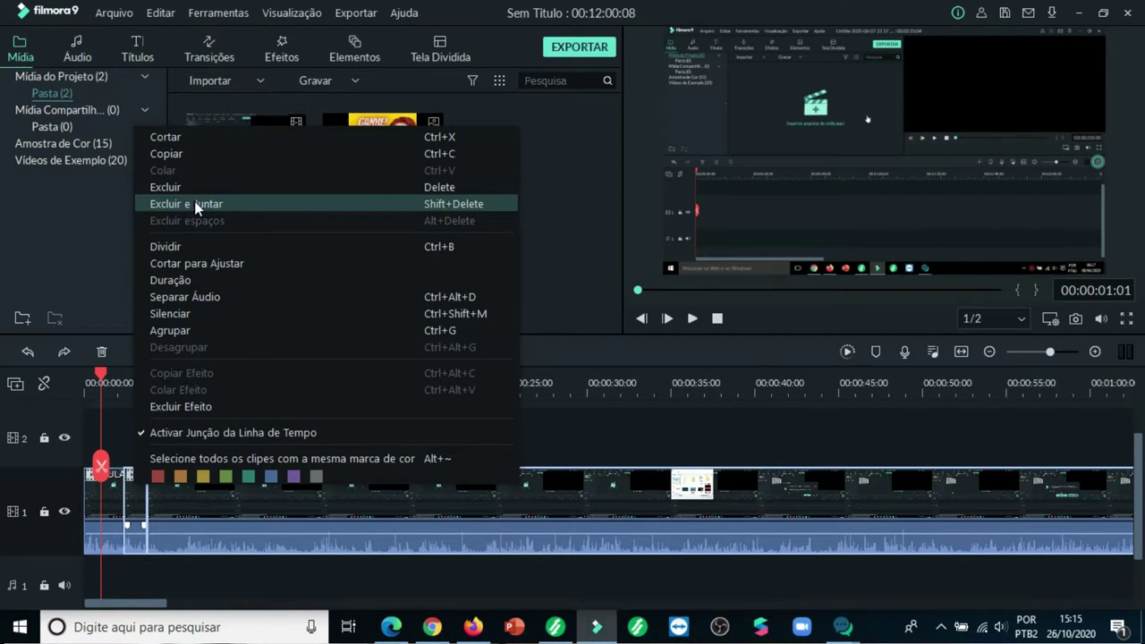
{"action": "left_click", "coordinate": [187, 101]}
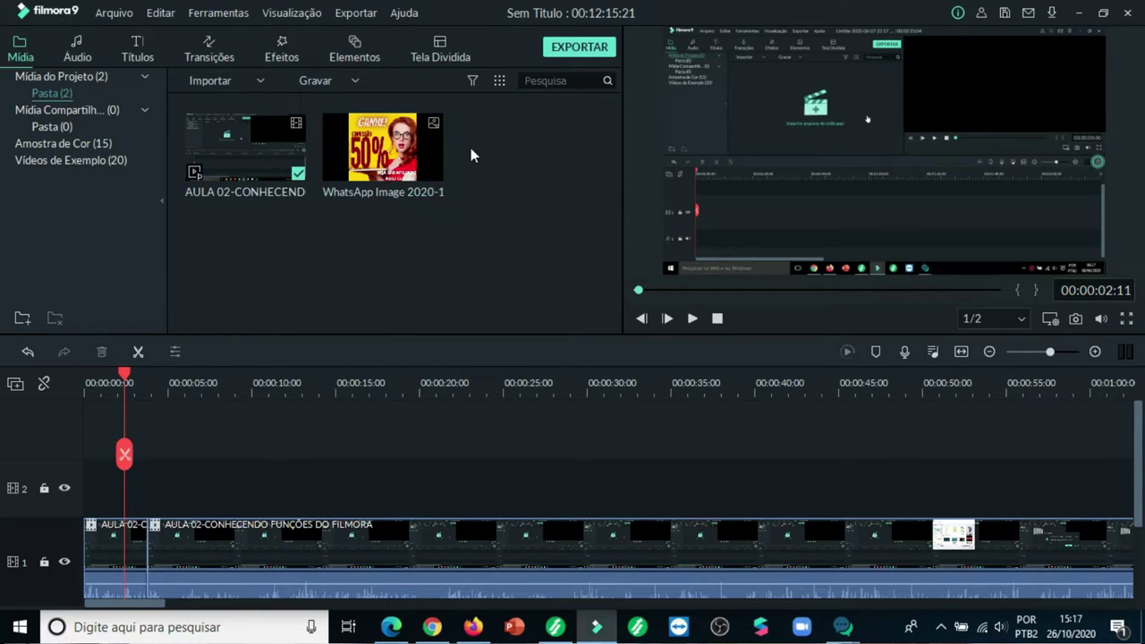
Step: Try inserting the WhatsApp image into video track 1 at 00:00:02:11, and undo the insertion
{"action": "left_click", "coordinate": [383, 149]}
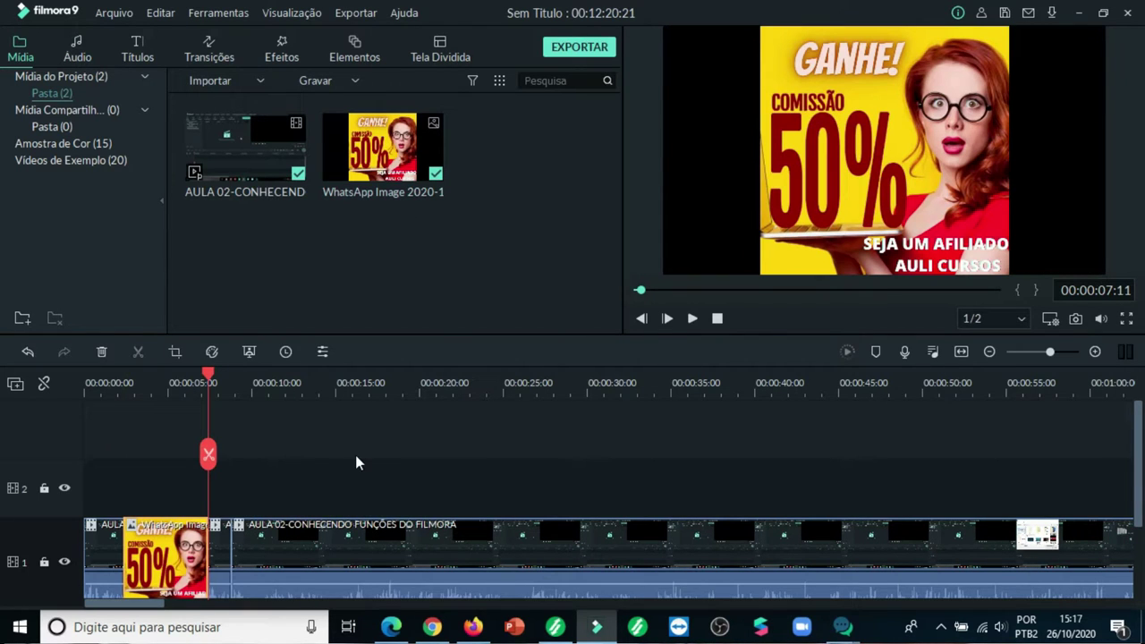
{"action": "scroll", "coordinate": [356, 455], "scroll_direction": "down", "scroll_amount": 1}
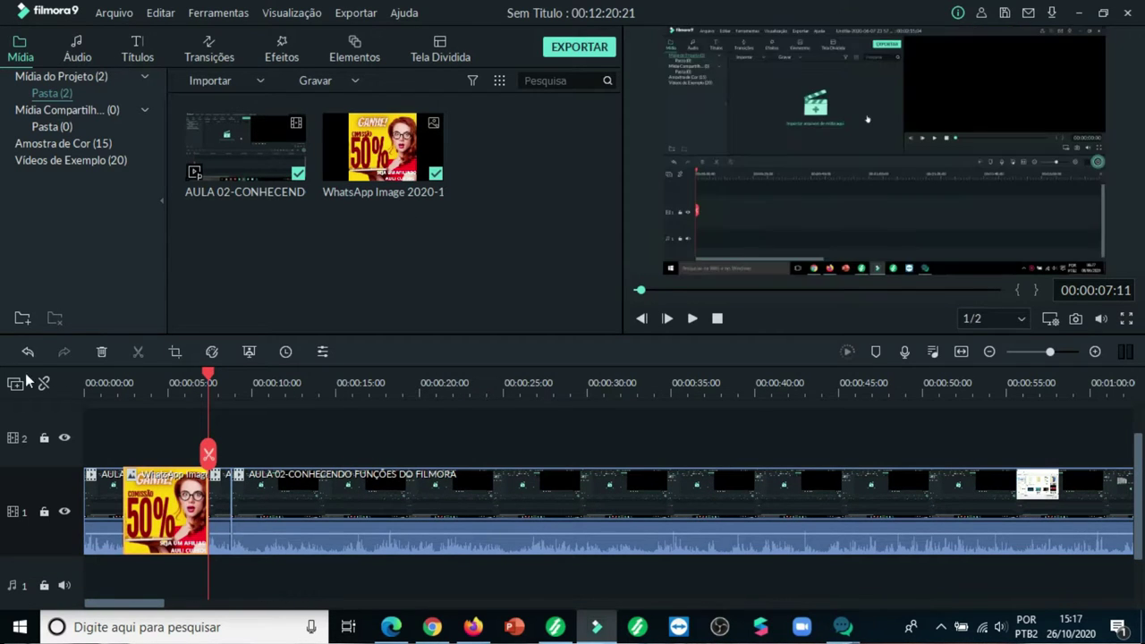
{"action": "left_click", "coordinate": [27, 351]}
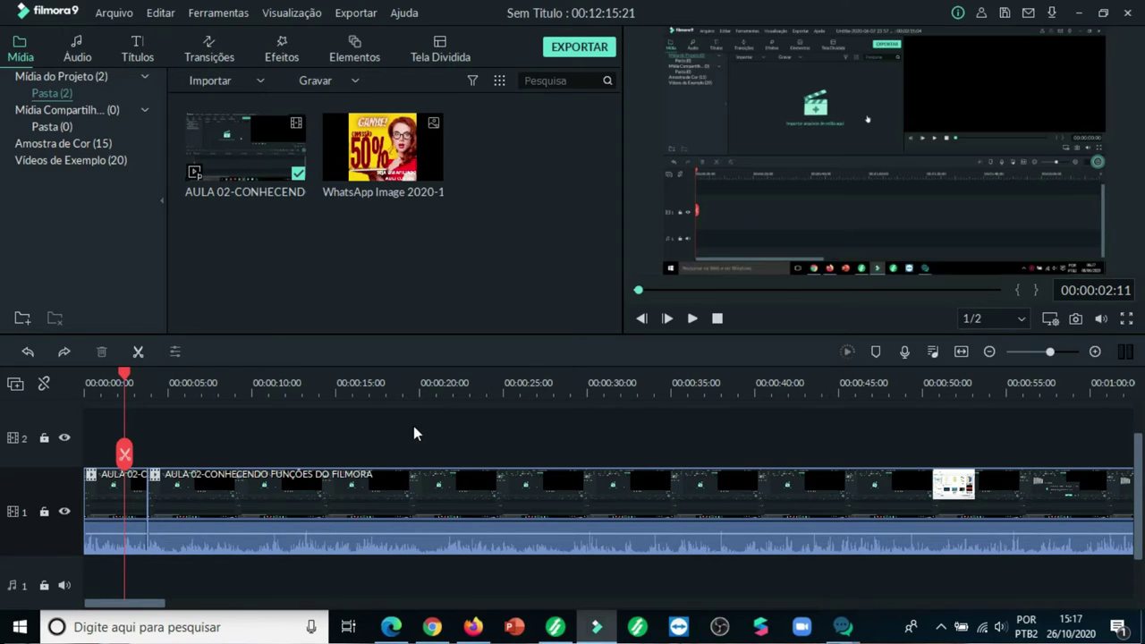
Step: Place the WhatsApp image on video track 2, starting where the second clip of track 1 begins
{"action": "mouse_move", "coordinate": [435, 124]}
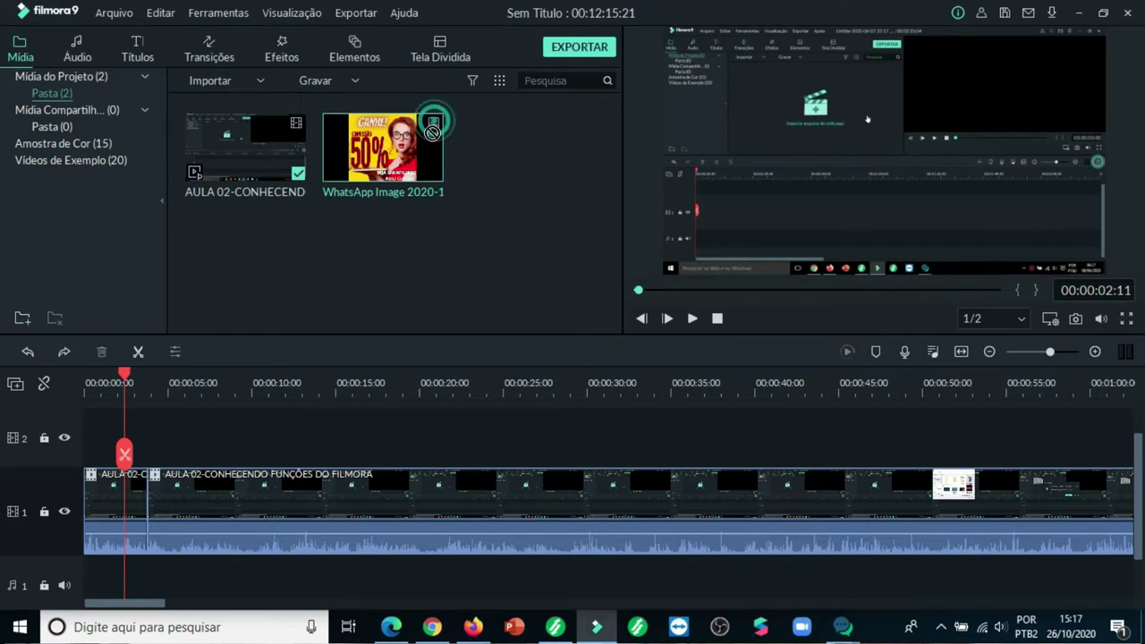
{"action": "left_click_drag", "start_coordinate": [435, 123], "coordinate": [151, 439]}
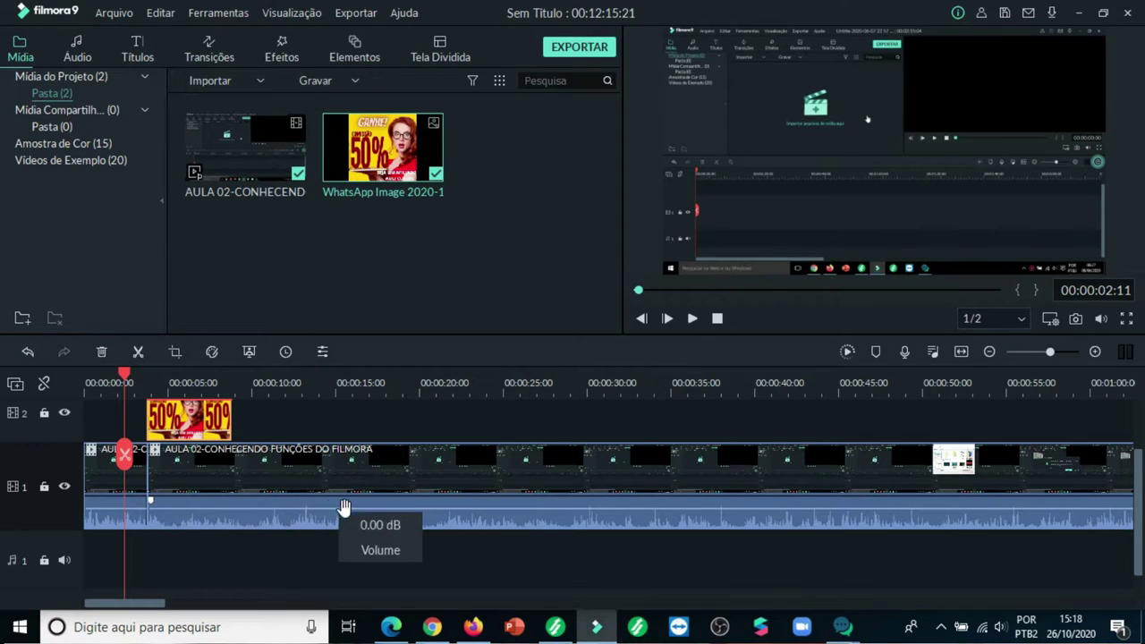
Step: Split the track 1 video at 00:00:10:11 and raise the audio volume of the part after the cut to about 5 dB
{"action": "left_click_drag", "start_coordinate": [124, 455], "coordinate": [254, 462]}
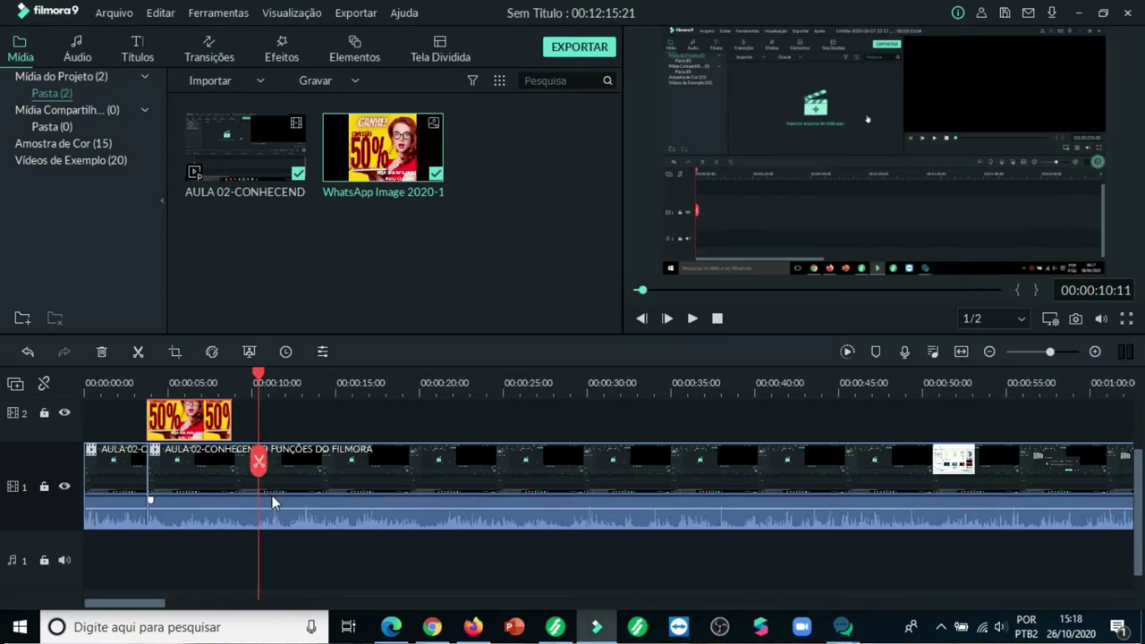
{"action": "left_click", "coordinate": [258, 461]}
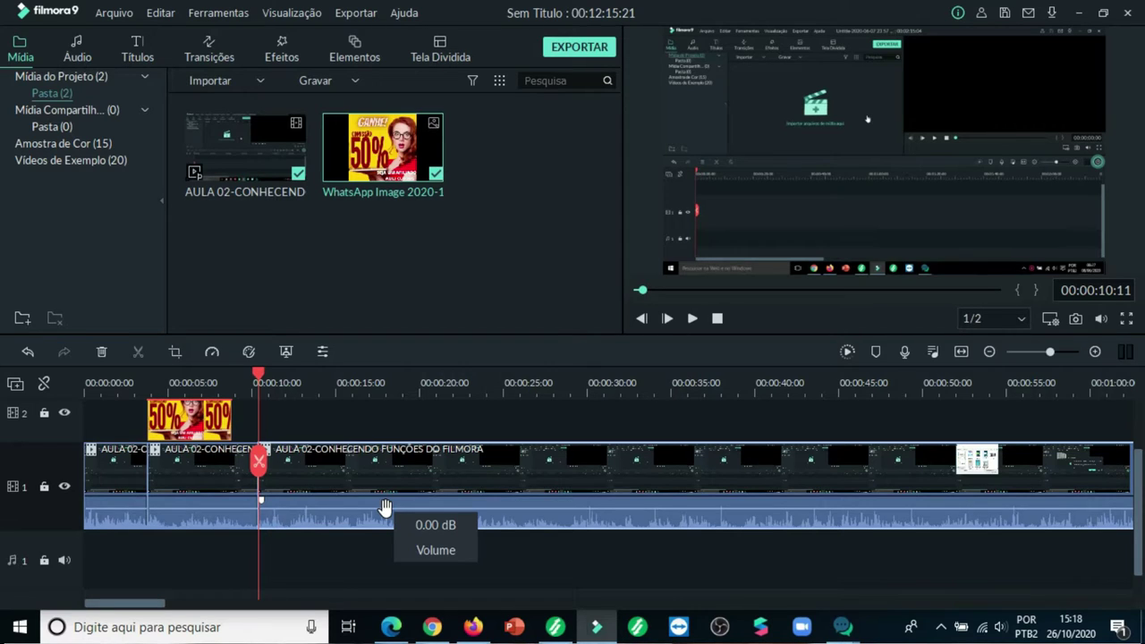
{"action": "left_click_drag", "start_coordinate": [385, 508], "coordinate": [385, 510]}
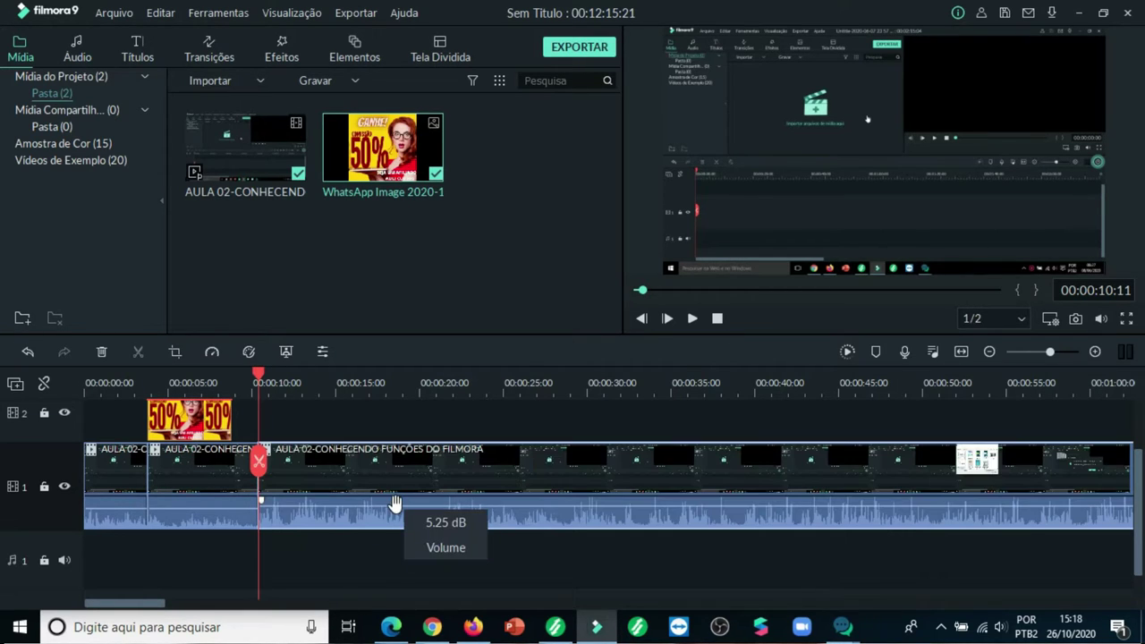
{"action": "left_click_drag", "start_coordinate": [395, 505], "coordinate": [399, 509]}
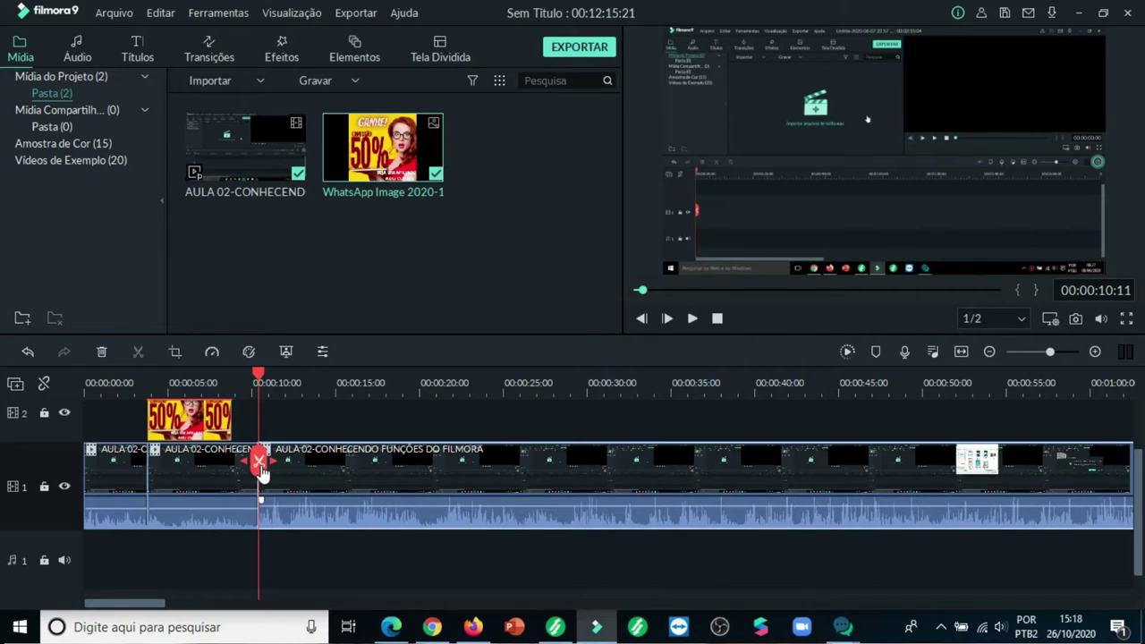
Step: Split the track 1 video at 00:00:12:13 and lower the volume of the short clip before the cut to silence
{"action": "left_click_drag", "start_coordinate": [260, 462], "coordinate": [296, 465]}
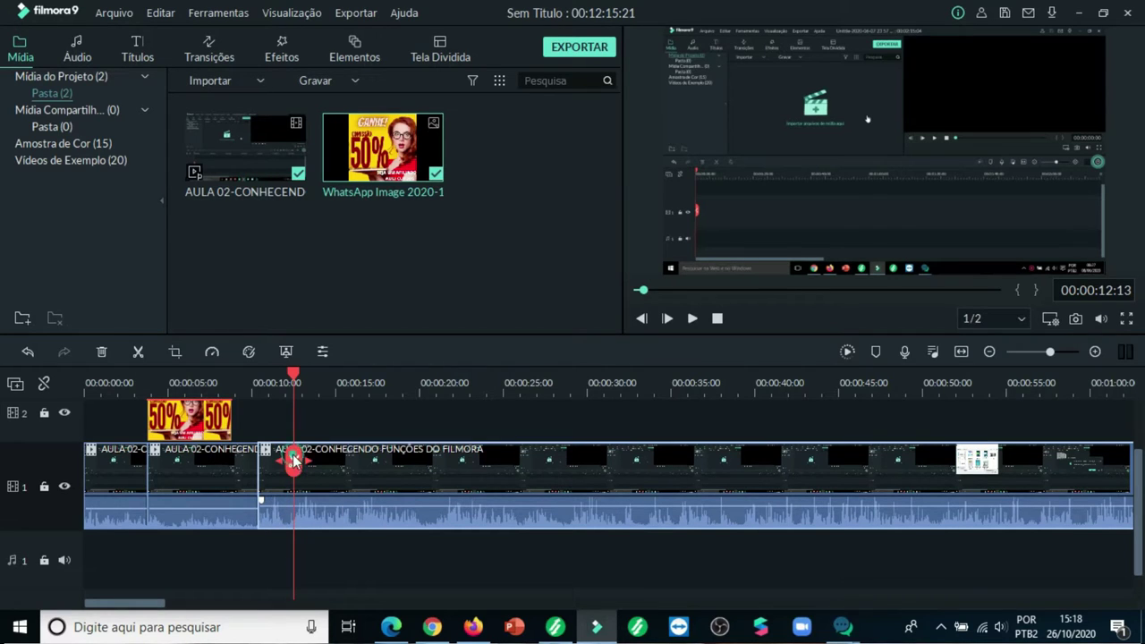
{"action": "left_click", "coordinate": [294, 462]}
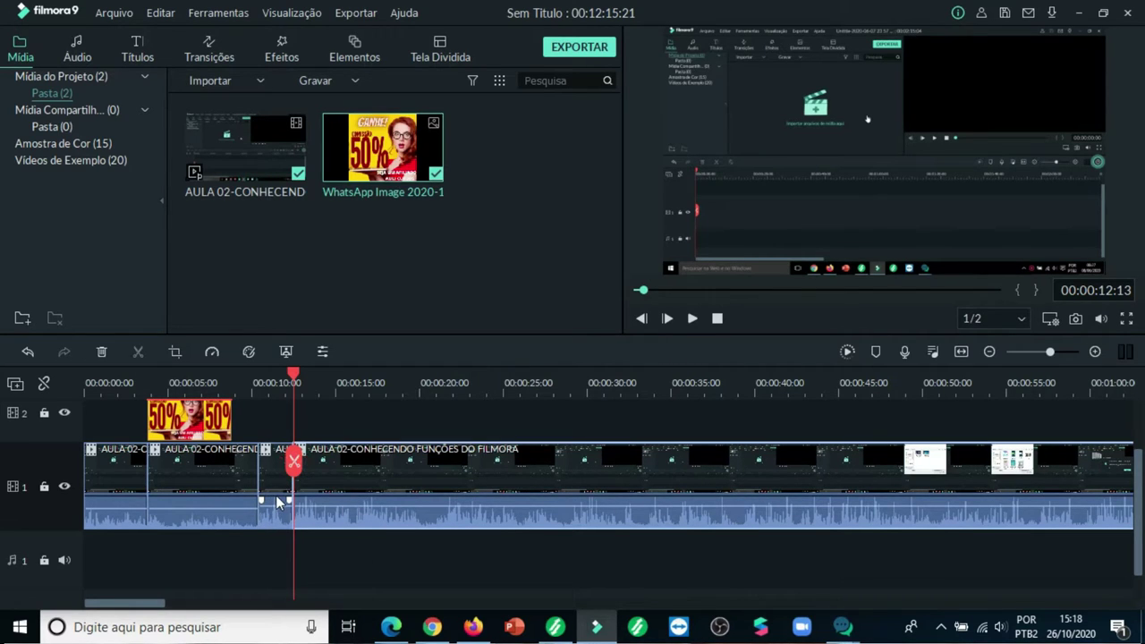
{"action": "left_click", "coordinate": [278, 503]}
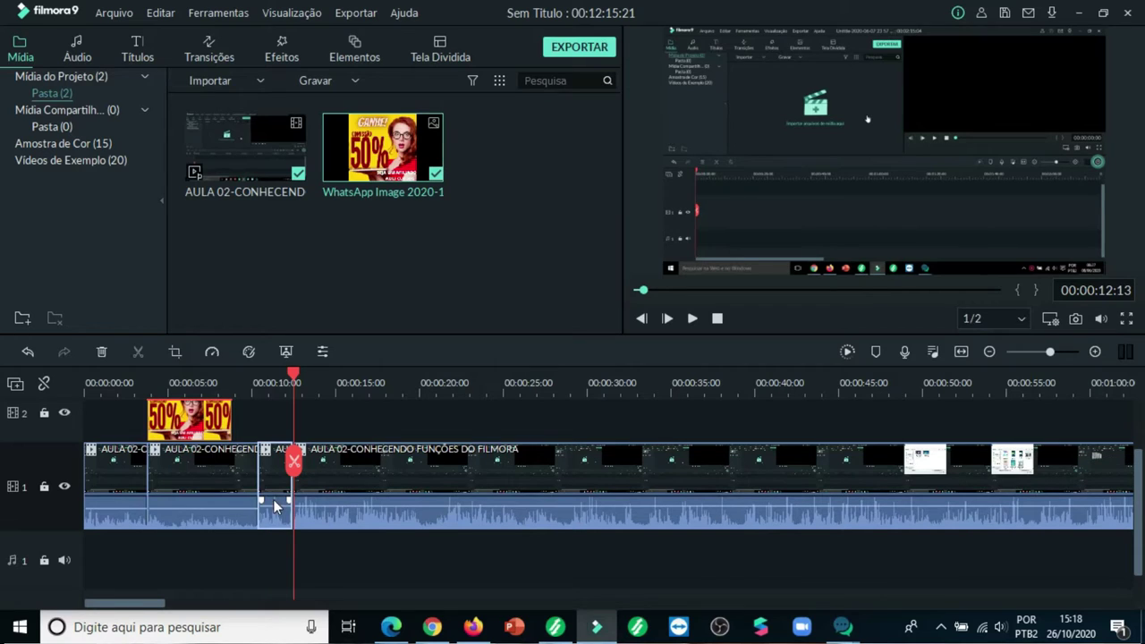
{"action": "left_click_drag", "start_coordinate": [277, 506], "coordinate": [276, 526]}
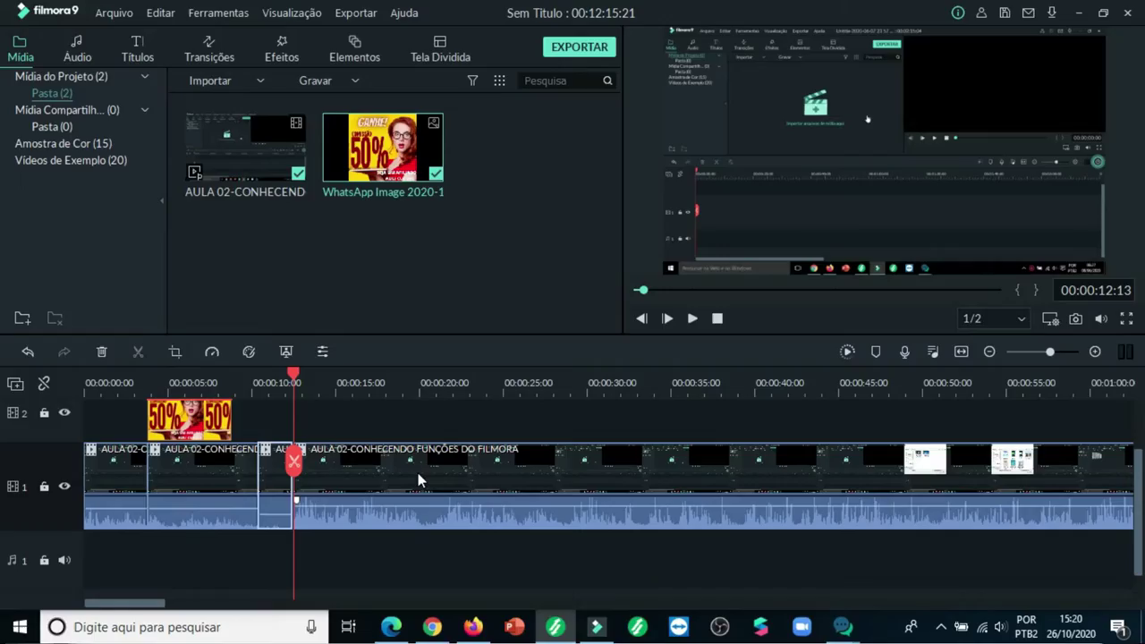
Step: Move the playhead to 00:00:20:15 and split the last clip on video track 1 there
{"action": "left_click", "coordinate": [319, 421]}
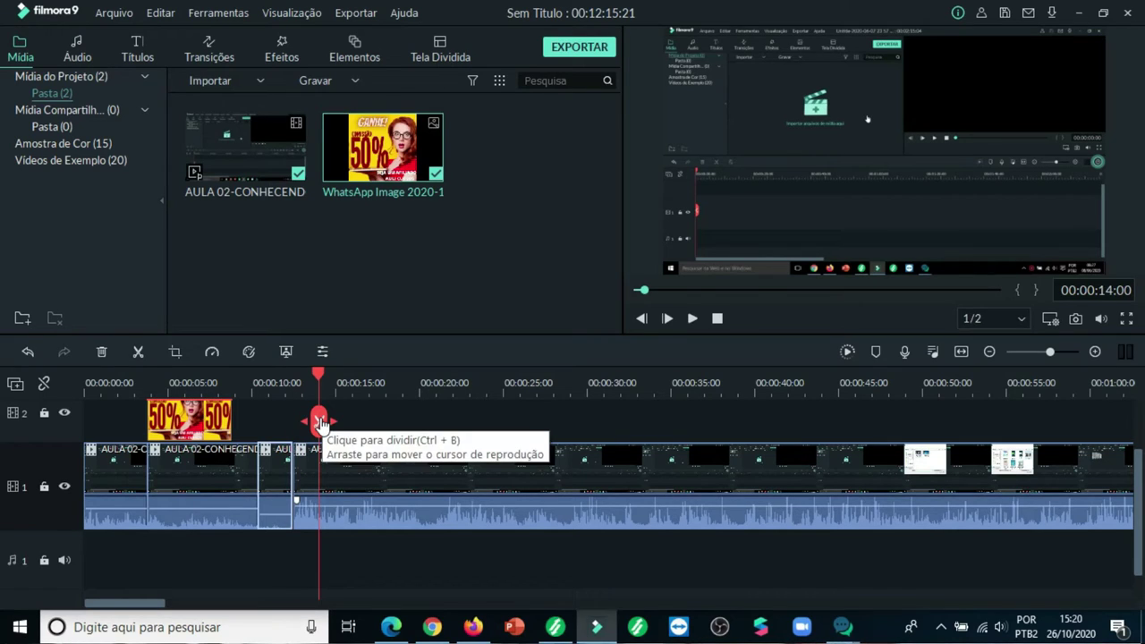
{"action": "left_click_drag", "start_coordinate": [320, 425], "coordinate": [376, 433]}
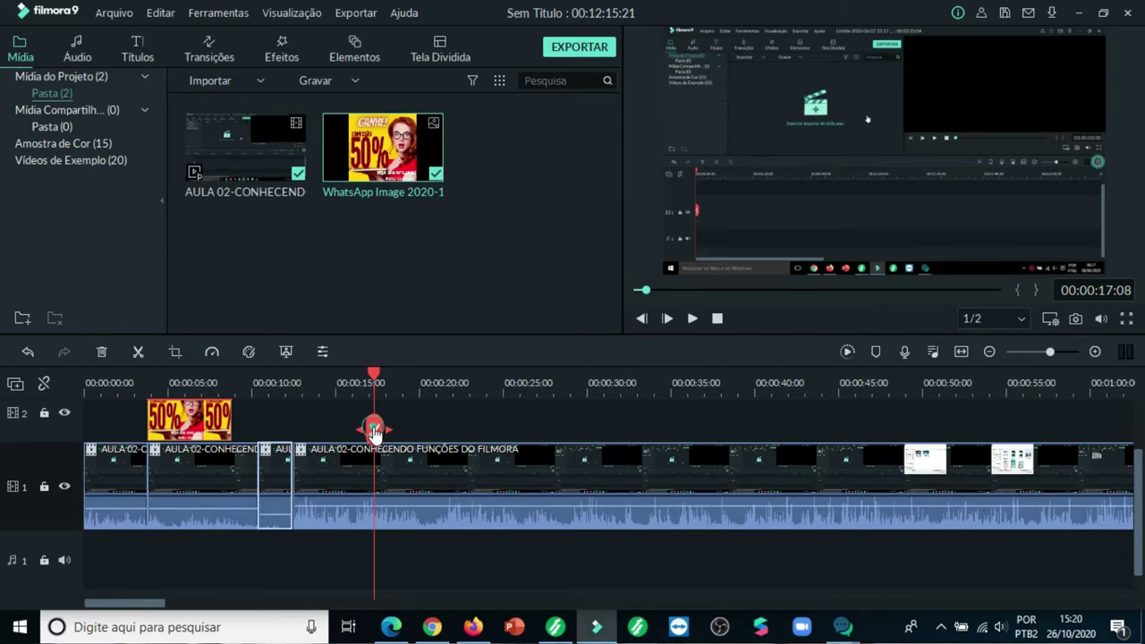
{"action": "left_click_drag", "start_coordinate": [374, 432], "coordinate": [431, 447]}
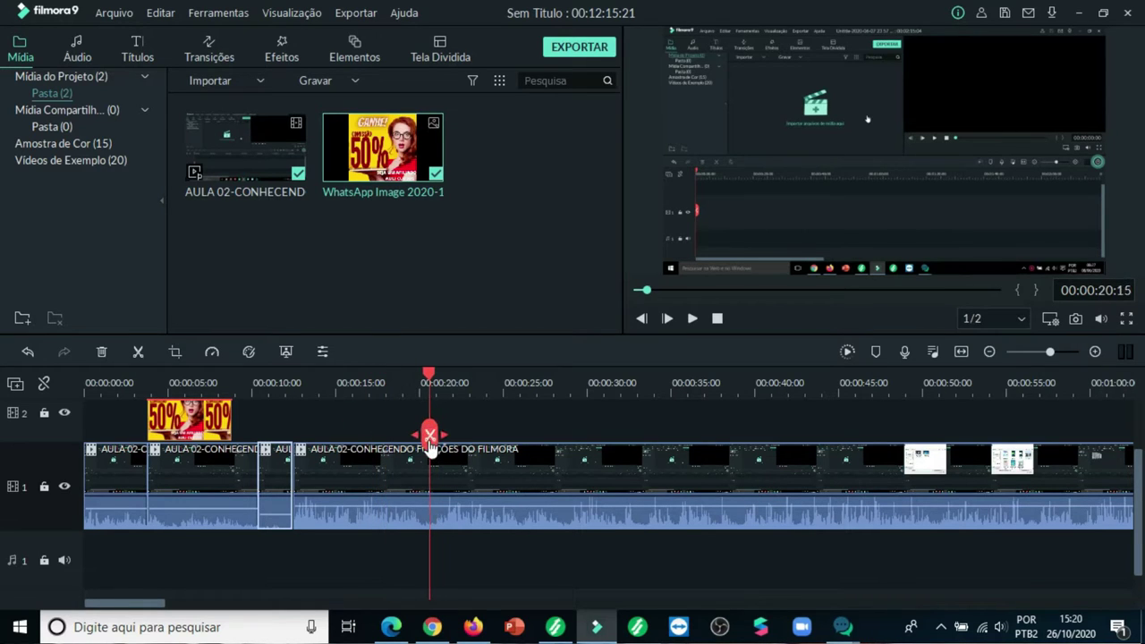
{"action": "left_click", "coordinate": [430, 435]}
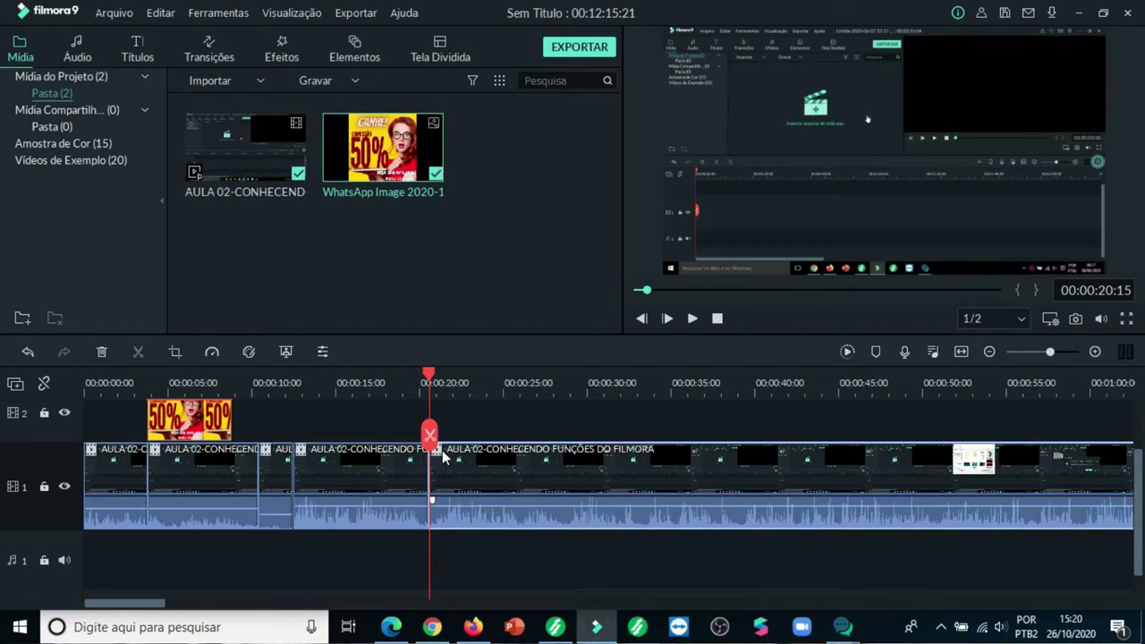
Step: Preview the video from 00:00:20:15, pause at 00:00:27:17 and split the track 1 clip there
{"action": "left_click", "coordinate": [692, 319]}
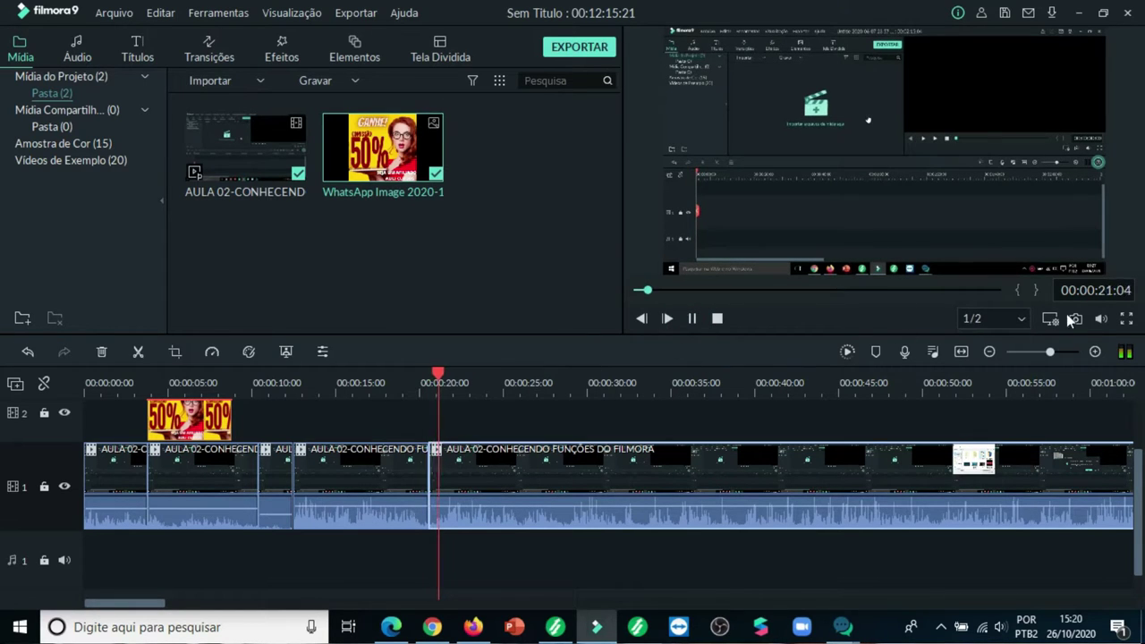
{"action": "left_click", "coordinate": [692, 318]}
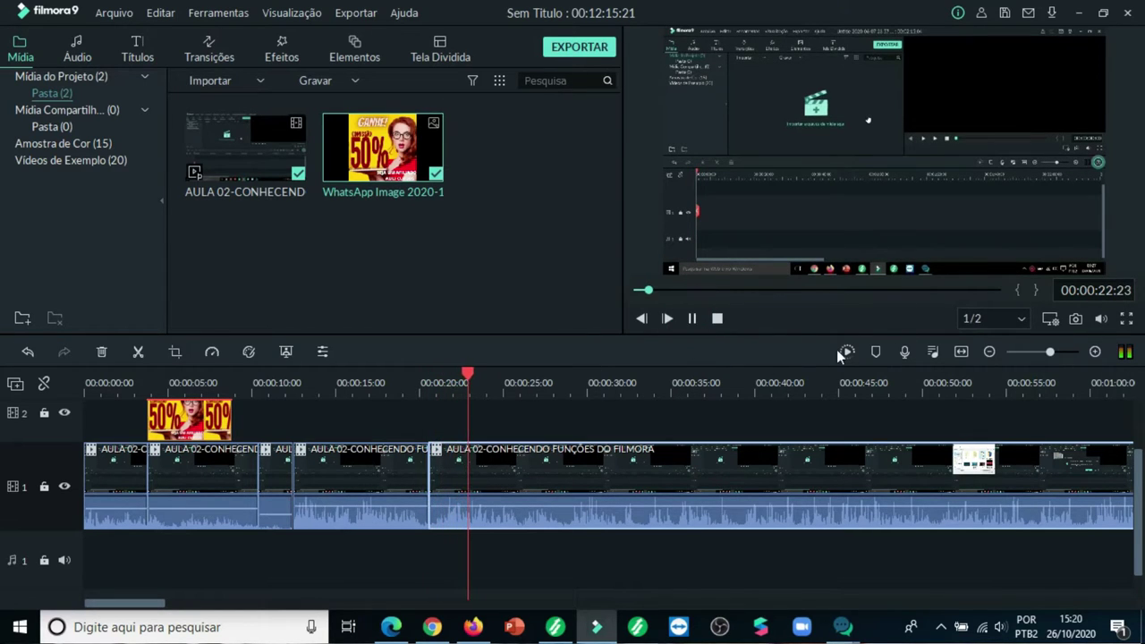
{"action": "mouse_move", "coordinate": [1106, 324]}
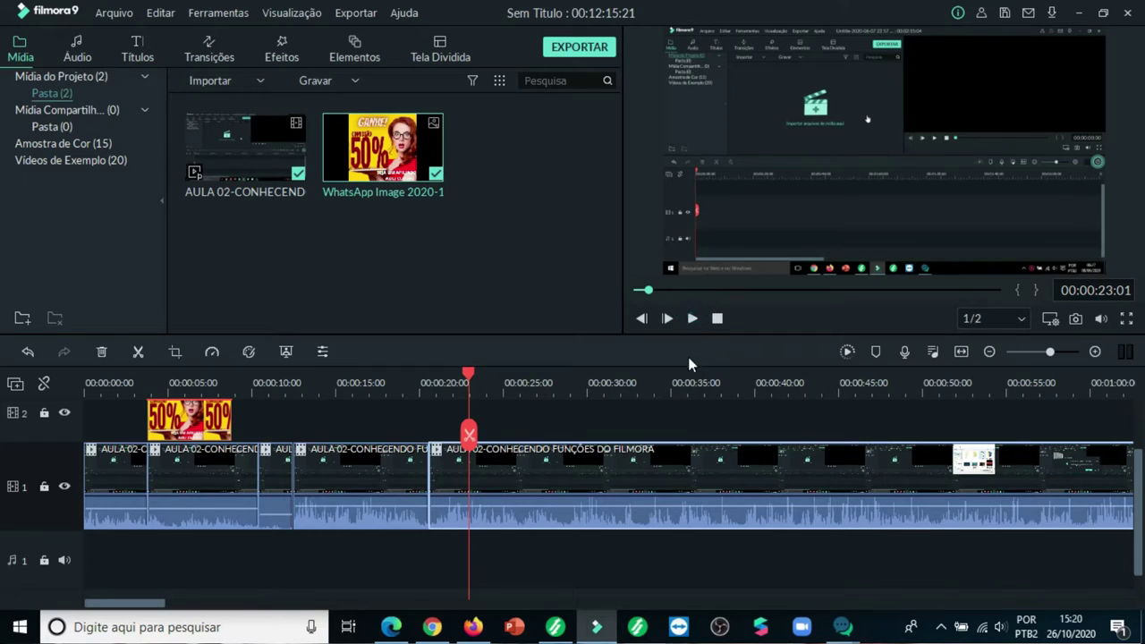
{"action": "left_click", "coordinate": [694, 320]}
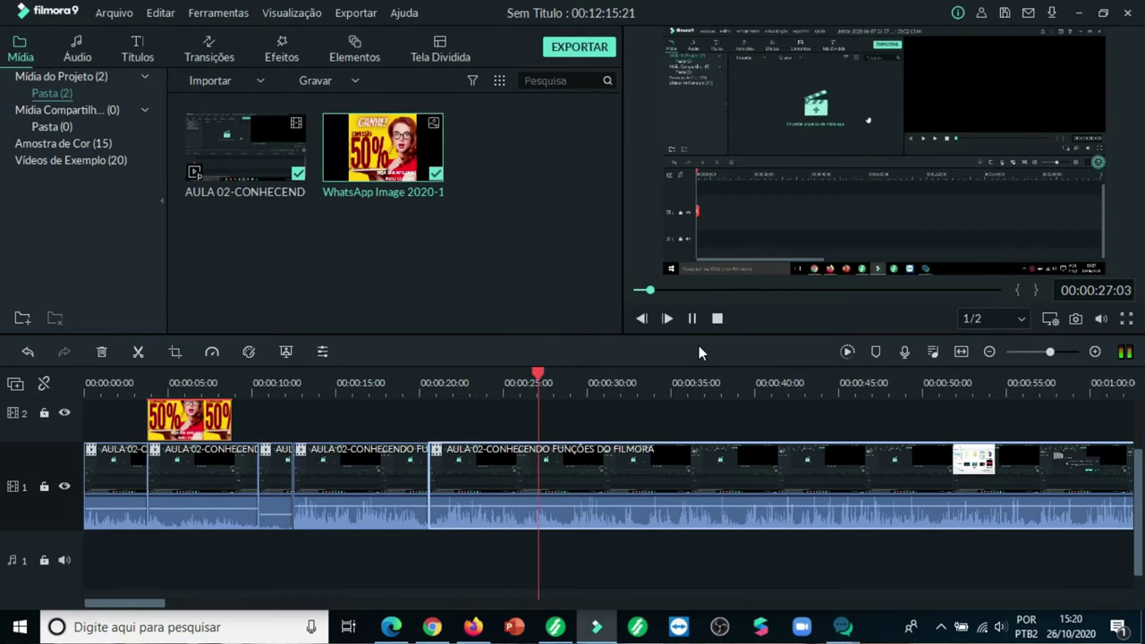
{"action": "key", "text": "space"}
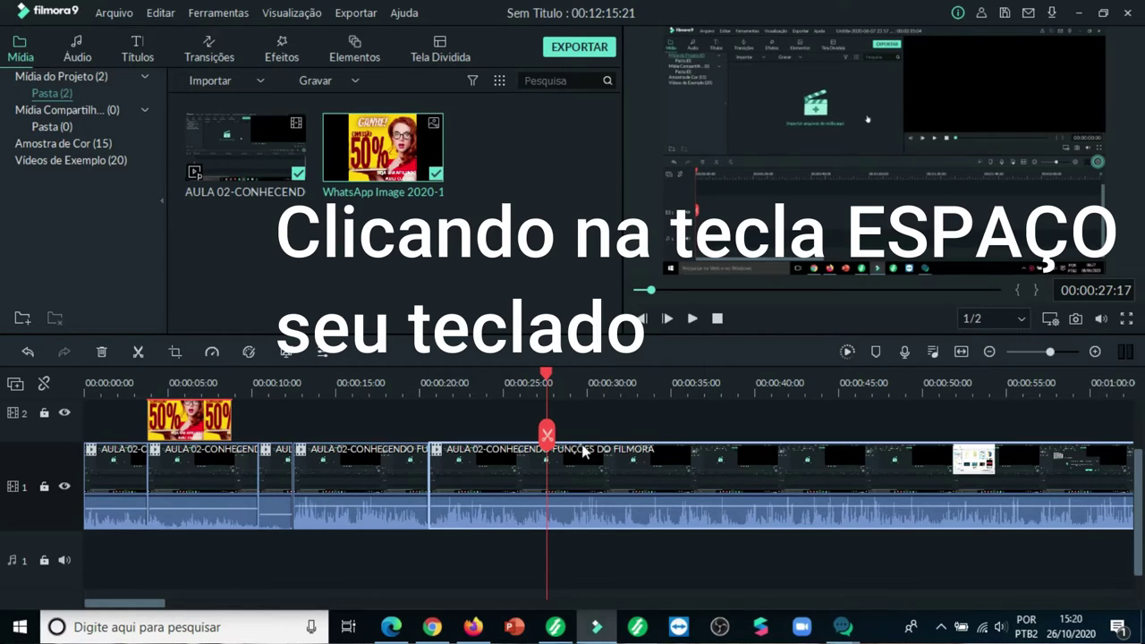
{"action": "left_click", "coordinate": [547, 436]}
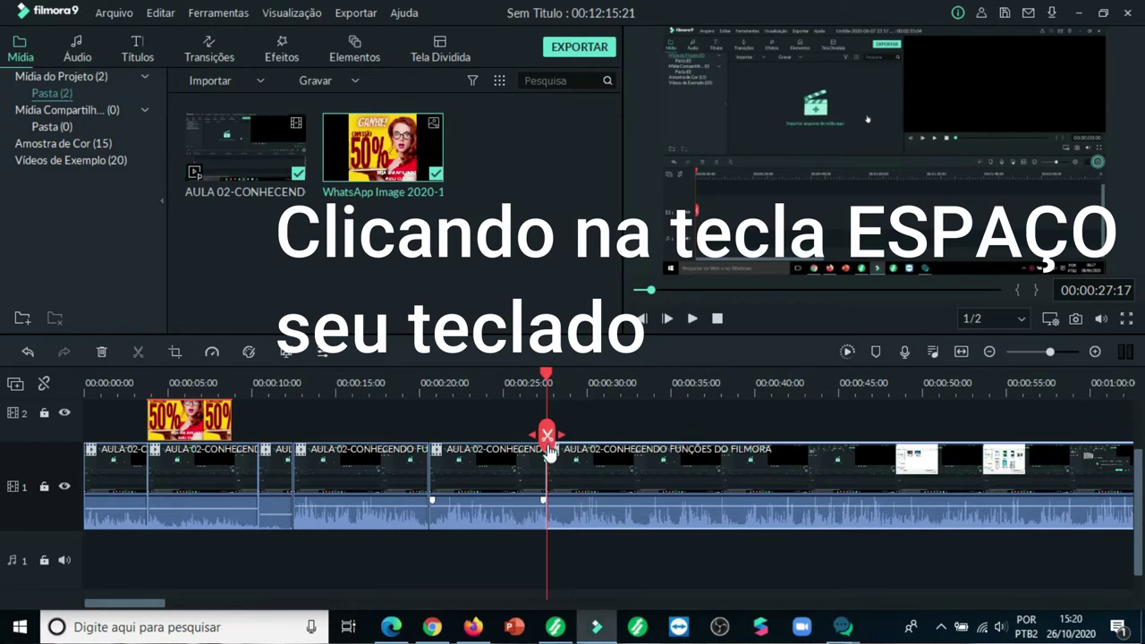
Step: Move the clip between the 00:00:20:15 and 00:00:27:17 cuts up to video track 2, starting at about 00:00:12:13
{"action": "left_click", "coordinate": [502, 484]}
{"action": "left_click_drag", "start_coordinate": [502, 484], "coordinate": [486, 482]}
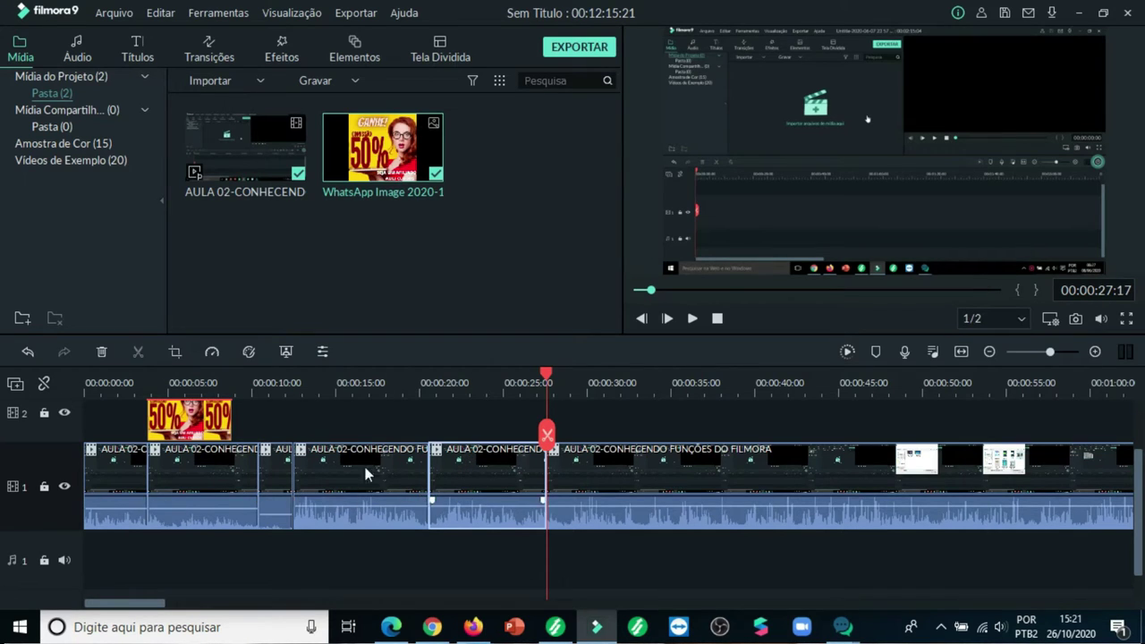
{"action": "left_click", "coordinate": [216, 469]}
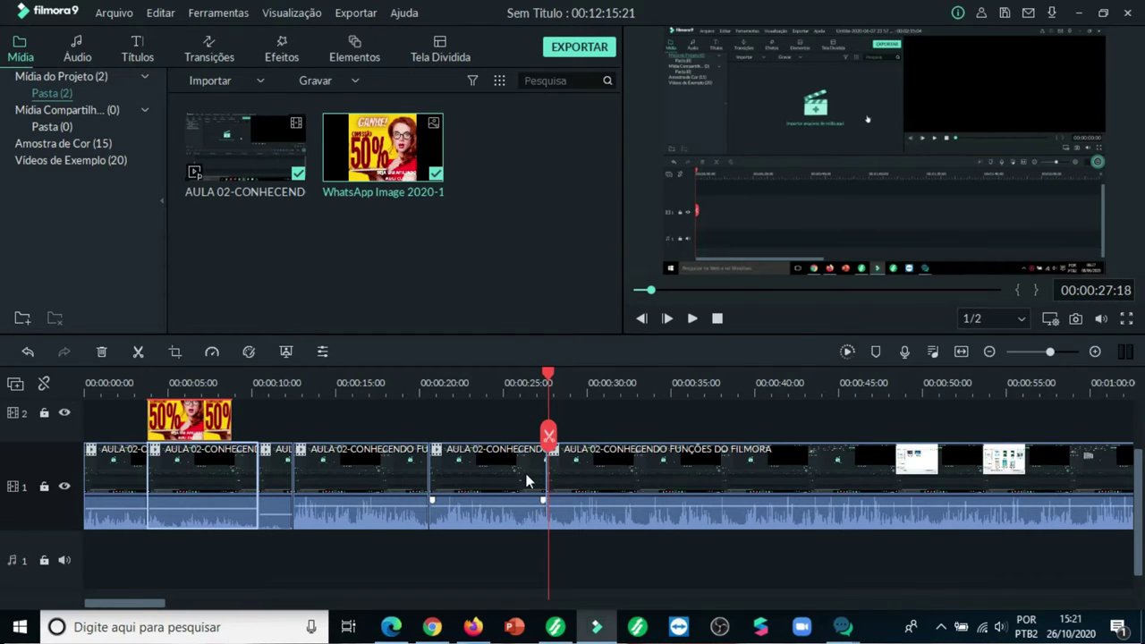
{"action": "scroll", "coordinate": [608, 519], "scroll_direction": "up", "scroll_amount": 2}
{"action": "left_click_drag", "start_coordinate": [491, 523], "coordinate": [356, 457]}
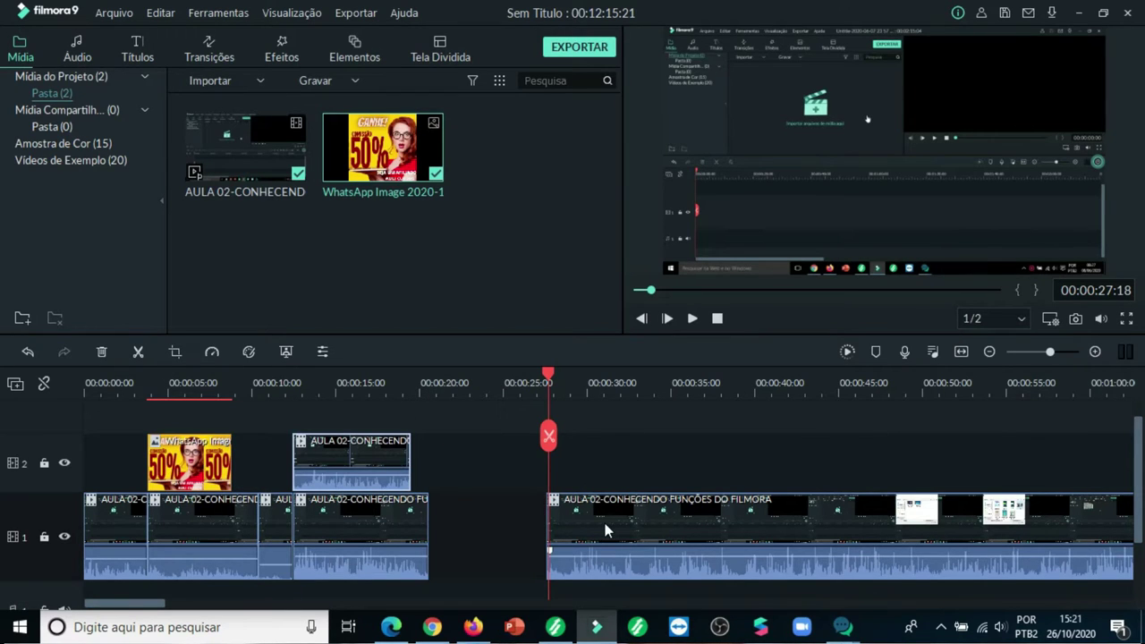
Step: Close the gap before the last clip on video track 1 and move the first clip right to about 00:00:05:00
{"action": "left_click_drag", "start_coordinate": [605, 530], "coordinate": [491, 528]}
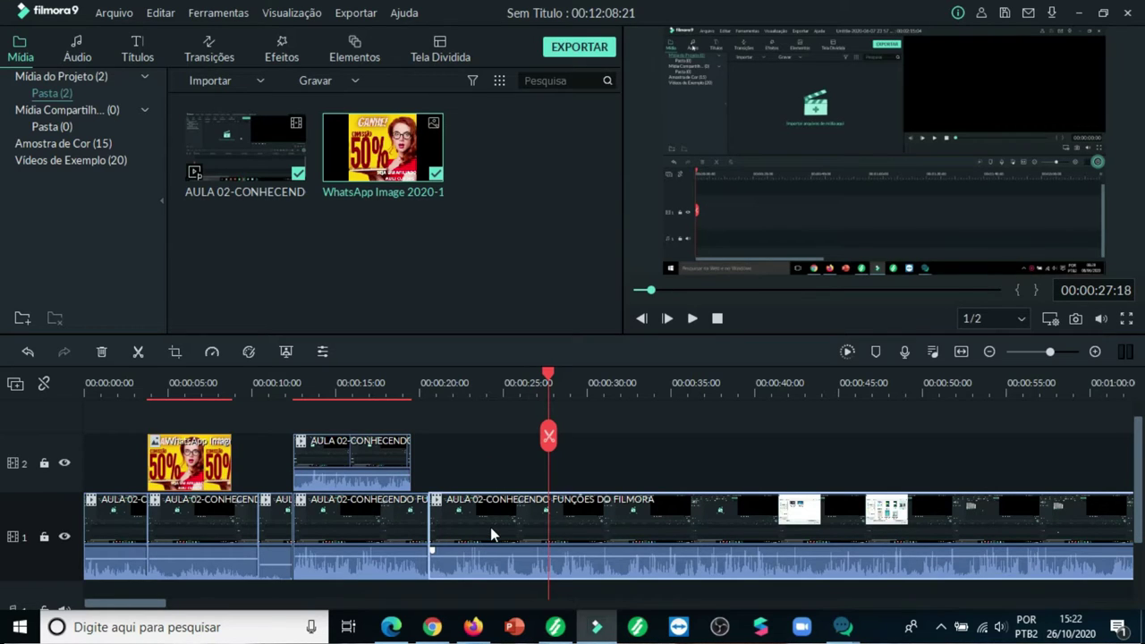
{"action": "mouse_move", "coordinate": [112, 520]}
{"action": "left_mouse_down"}
{"action": "mouse_move", "coordinate": [225, 529]}
{"action": "mouse_move", "coordinate": [204, 531]}
{"action": "mouse_move", "coordinate": [220, 548]}
{"action": "mouse_move", "coordinate": [110, 543]}
{"action": "left_mouse_up"}
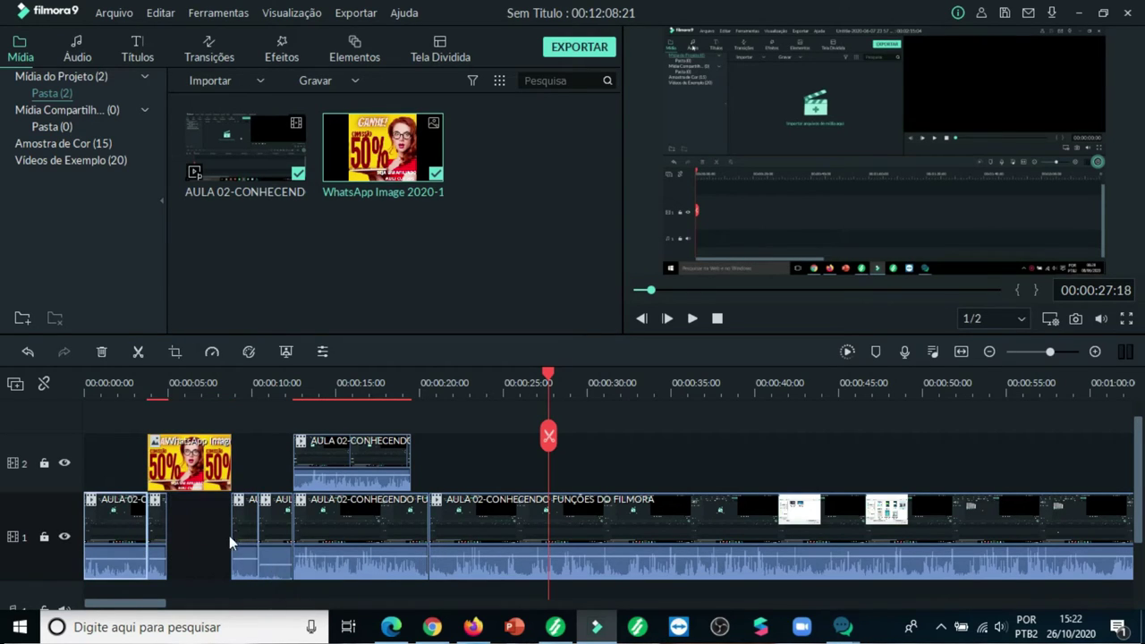
{"action": "left_click_drag", "start_coordinate": [229, 536], "coordinate": [204, 528]}
{"action": "left_click", "coordinate": [27, 356]}
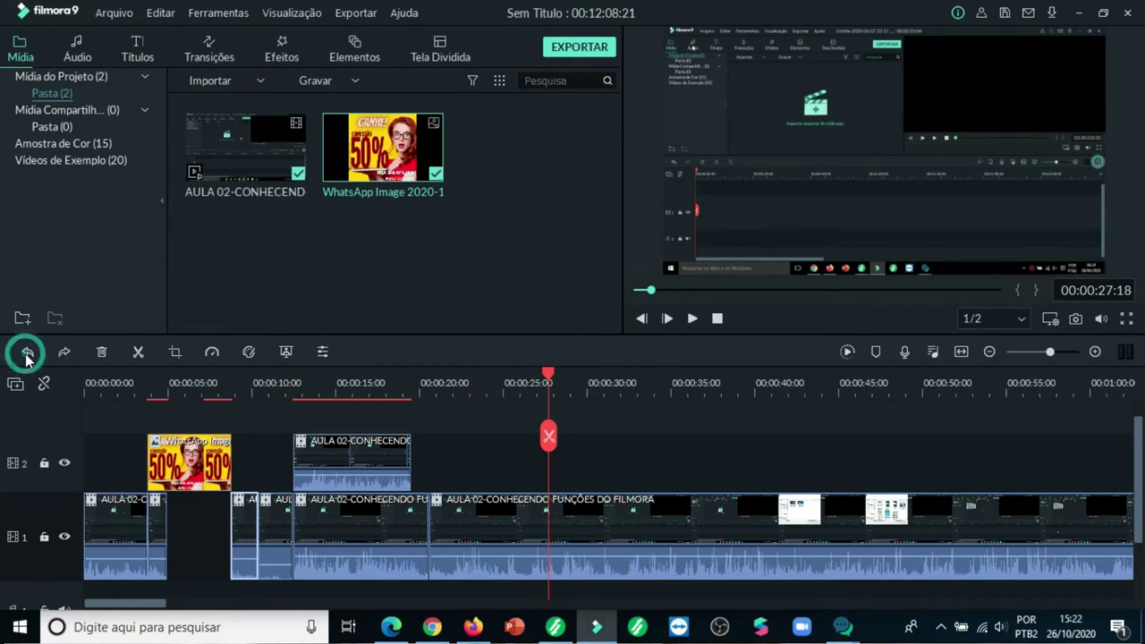
{"action": "left_click", "coordinate": [26, 356]}
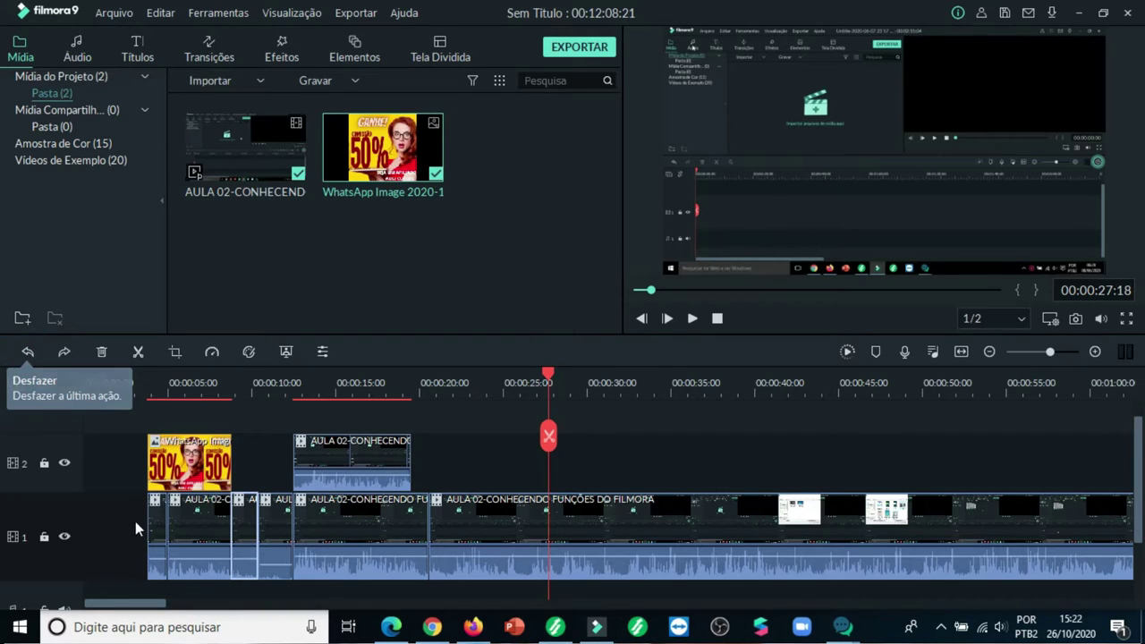
Step: Move the last track 1 clip right to about 00:00:30:00 and back against the end of the preceding clip
{"action": "left_click_drag", "start_coordinate": [437, 529], "coordinate": [594, 563]}
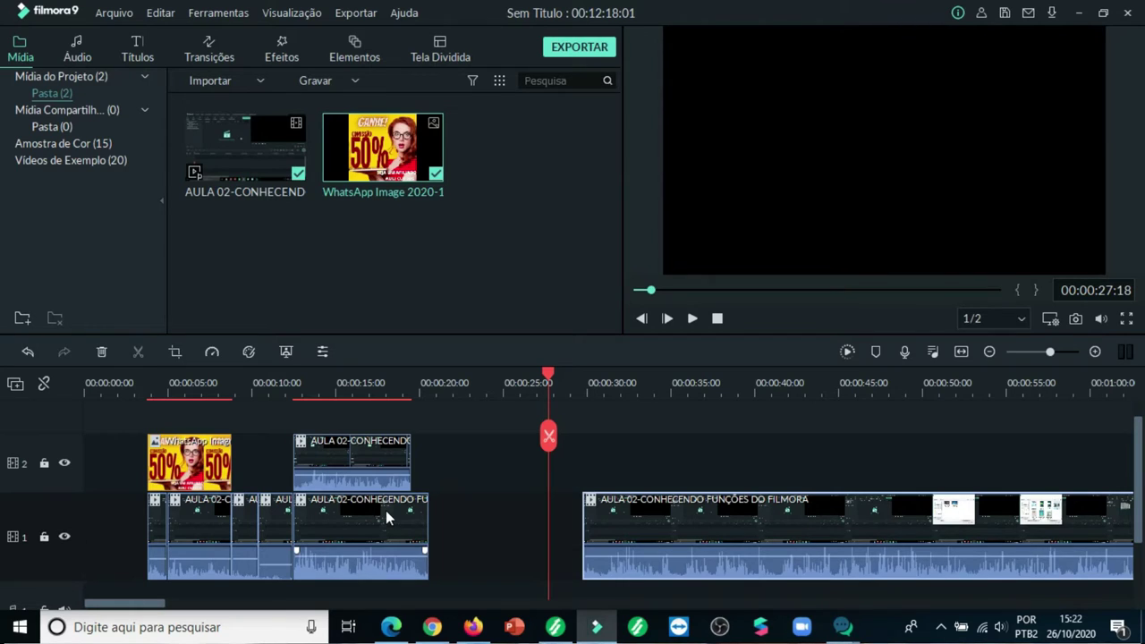
{"action": "left_click_drag", "start_coordinate": [628, 515], "coordinate": [481, 516]}
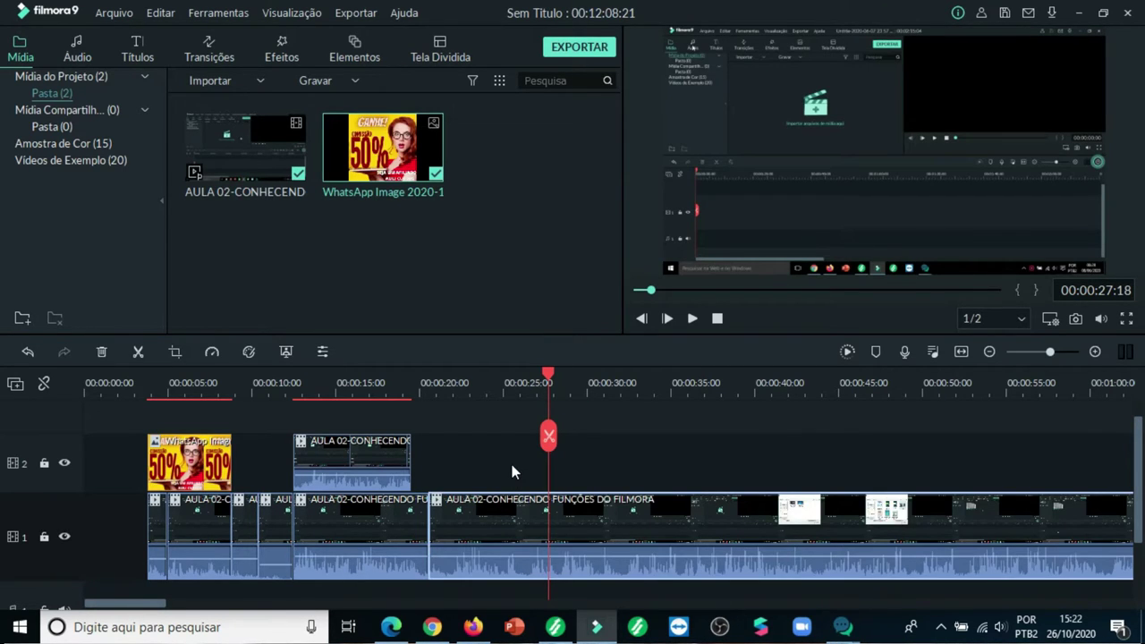
Step: Lock video tracks 1 and 2, and add the WhatsApp image on video track 3 starting at about 00:00:17:00
{"action": "left_click", "coordinate": [43, 537]}
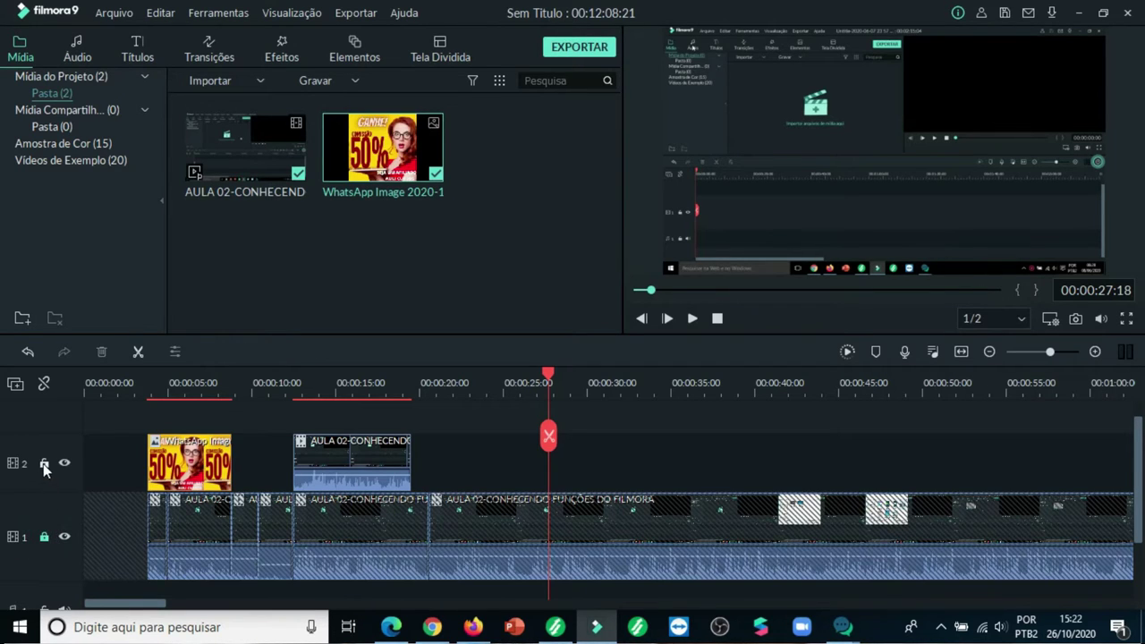
{"action": "left_click", "coordinate": [43, 464]}
{"action": "scroll", "coordinate": [463, 488], "scroll_direction": "up", "scroll_amount": 1}
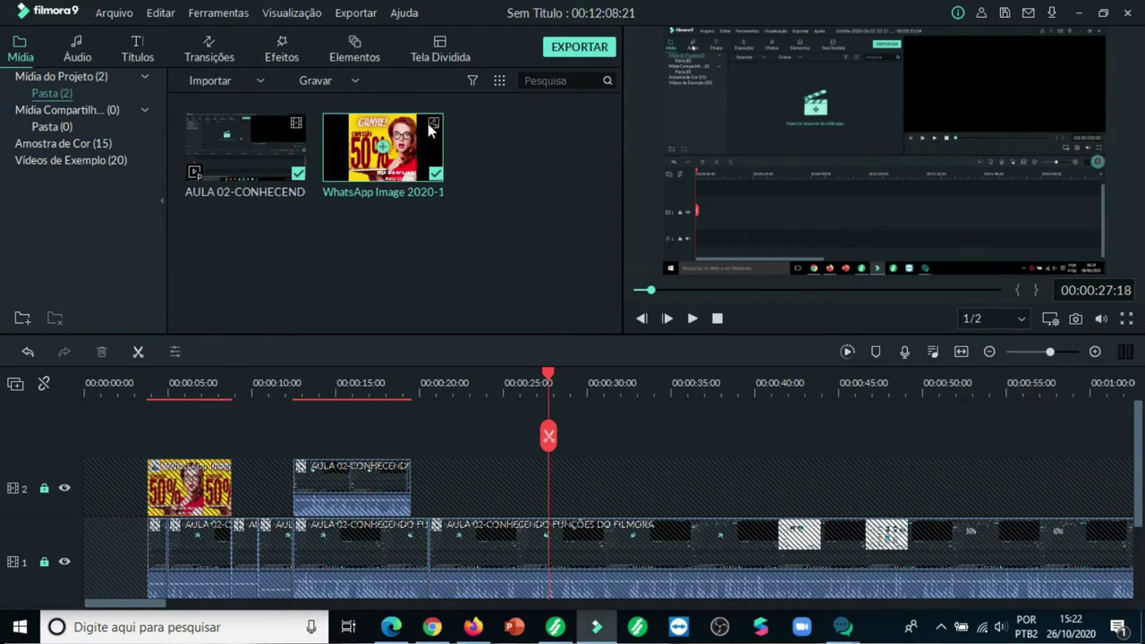
{"action": "left_click_drag", "start_coordinate": [428, 124], "coordinate": [288, 447]}
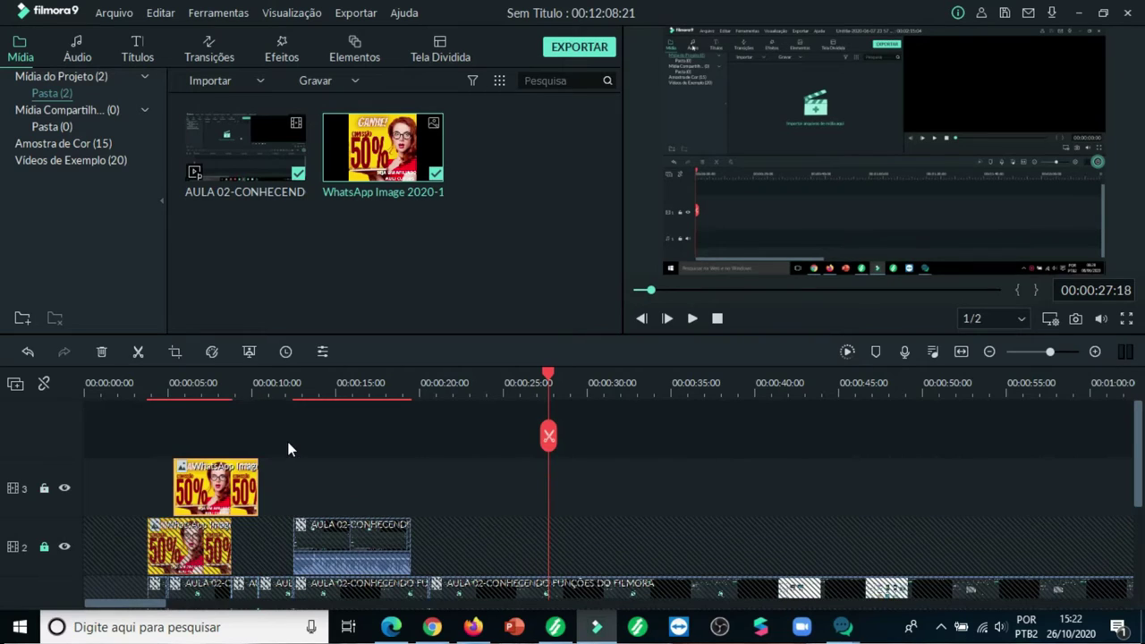
{"action": "left_click_drag", "start_coordinate": [222, 490], "coordinate": [422, 488]}
Step: Move the track 3 image directly above the track 2 image, starting at about 00:00:04:00
{"action": "scroll", "coordinate": [532, 479], "scroll_direction": "down", "scroll_amount": 2}
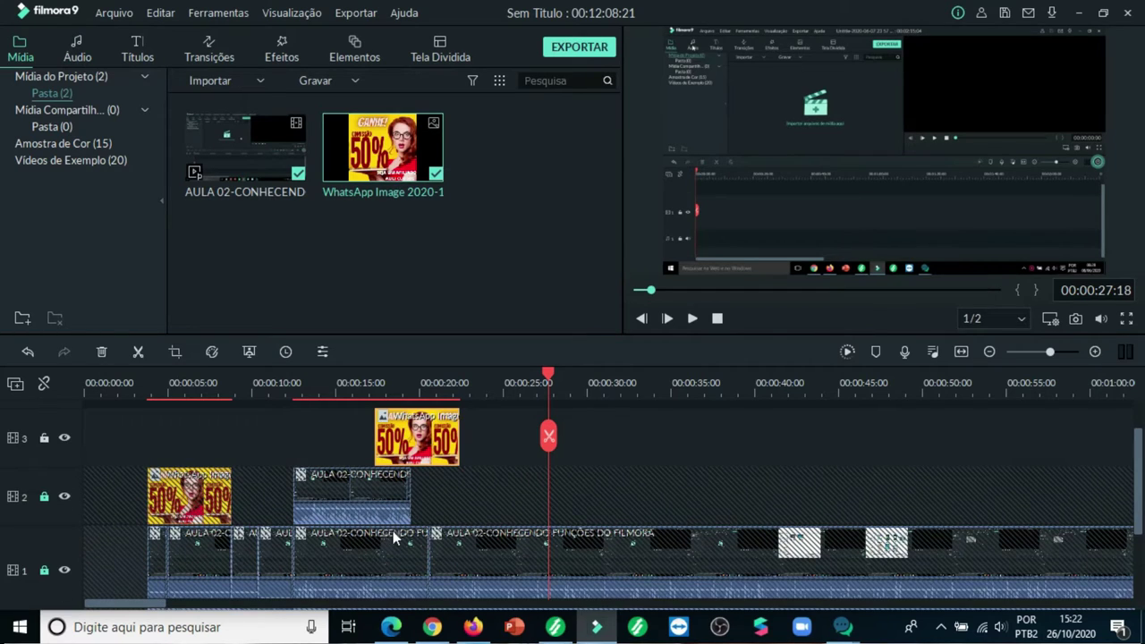
{"action": "scroll", "coordinate": [448, 516], "scroll_direction": "down", "scroll_amount": 2}
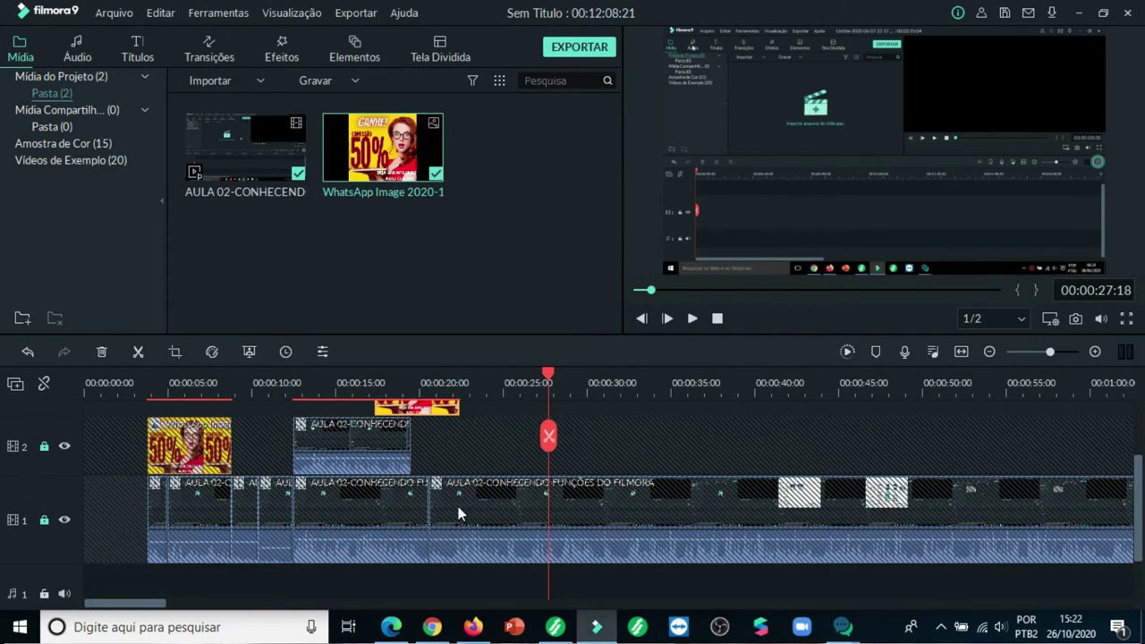
{"action": "scroll", "coordinate": [460, 511], "scroll_direction": "up", "scroll_amount": 2}
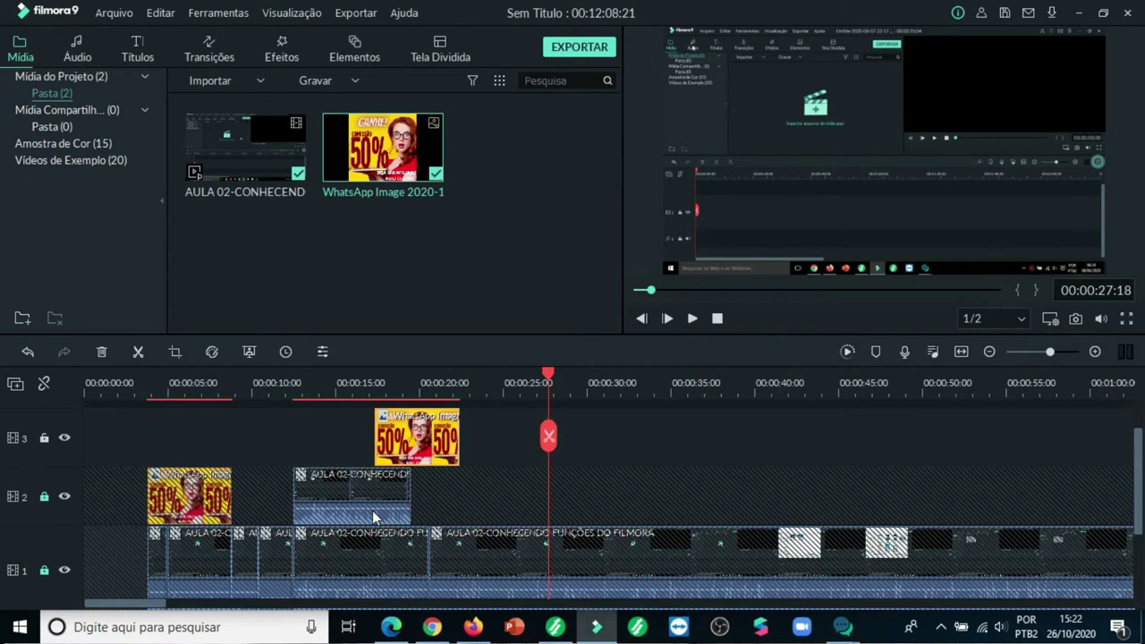
{"action": "left_click_drag", "start_coordinate": [423, 447], "coordinate": [651, 438]}
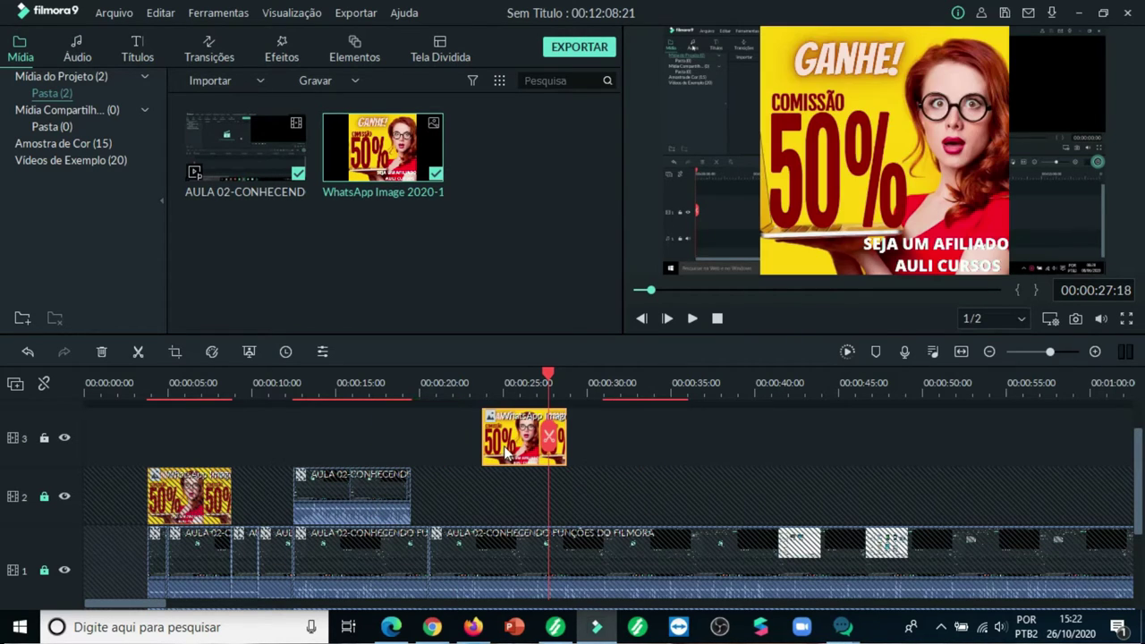
{"action": "left_click_drag", "start_coordinate": [521, 439], "coordinate": [186, 431]}
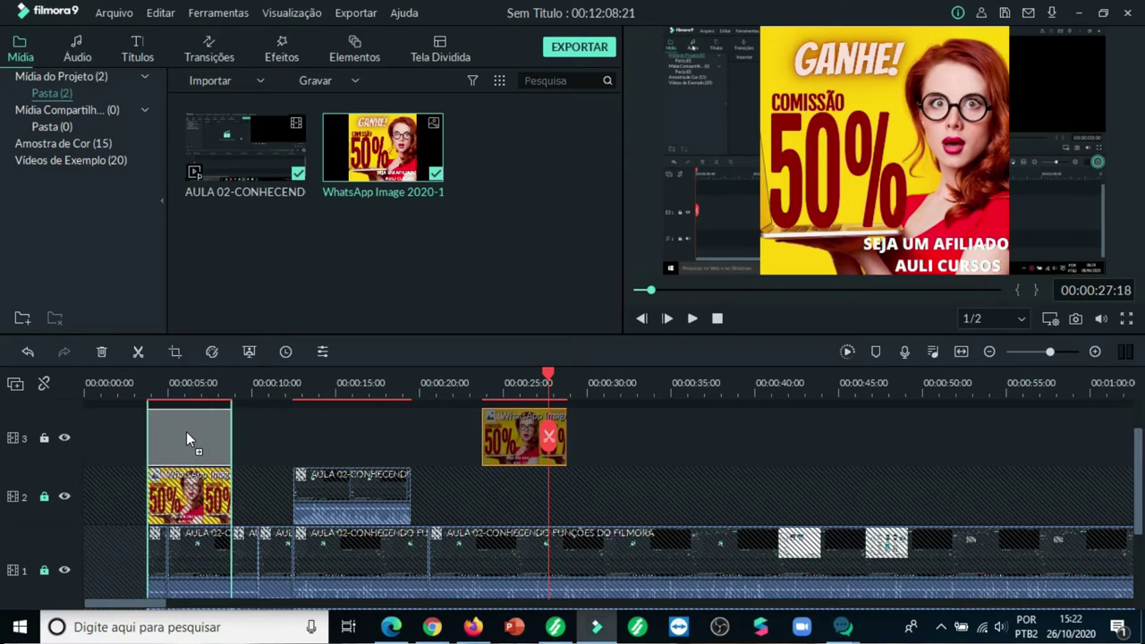
Step: Unlock video tracks 2 and 1
{"action": "scroll", "coordinate": [420, 427], "scroll_direction": "down", "scroll_amount": 1}
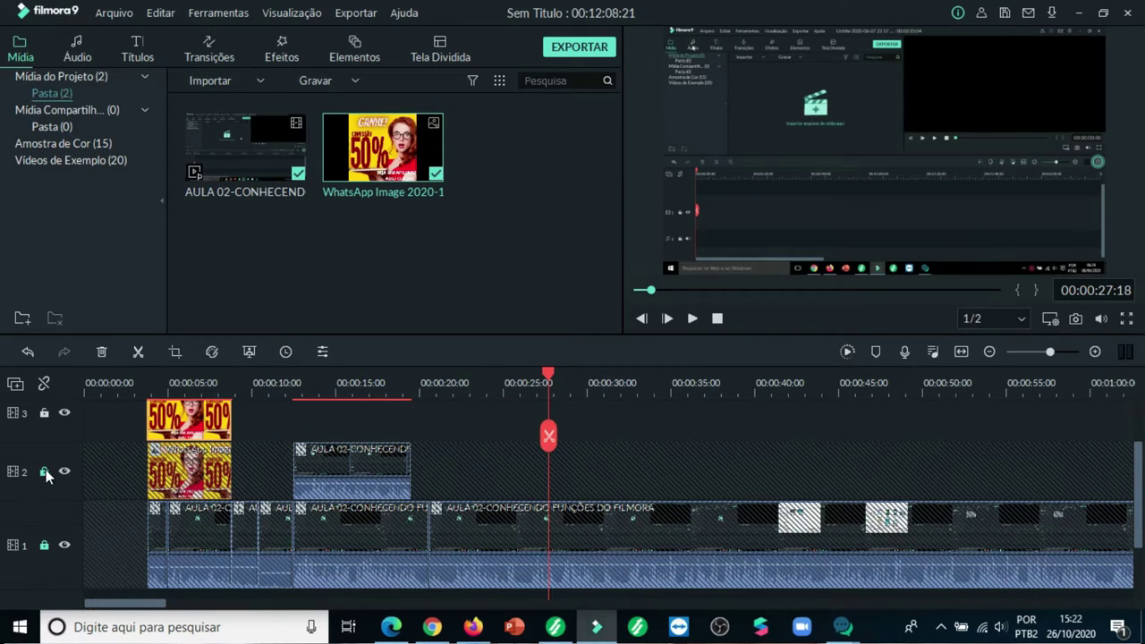
{"action": "left_click", "coordinate": [44, 471]}
{"action": "left_click", "coordinate": [45, 547]}
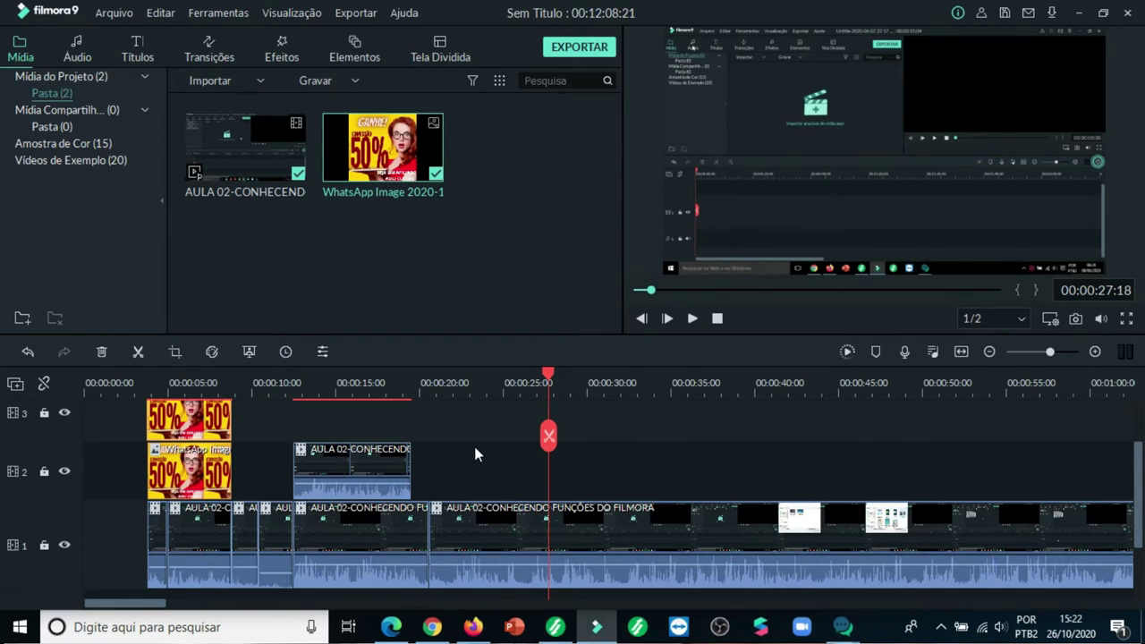
Step: Delete the image clip from video track 3
{"action": "scroll", "coordinate": [474, 447], "scroll_direction": "up", "scroll_amount": 1}
{"action": "right_click", "coordinate": [213, 440]}
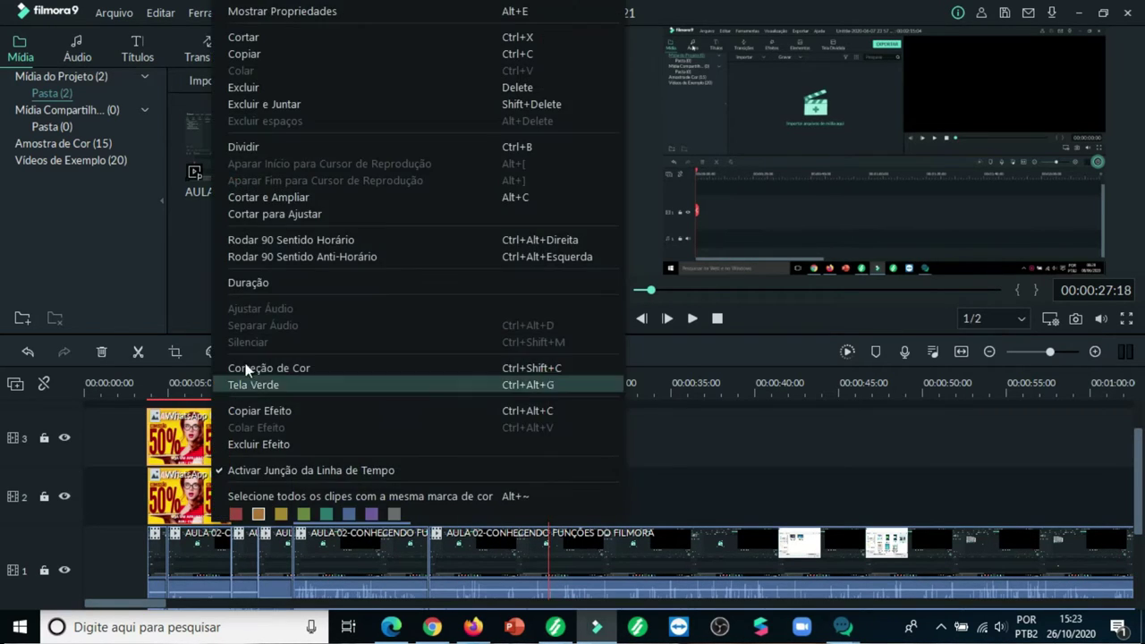
{"action": "left_click", "coordinate": [248, 94]}
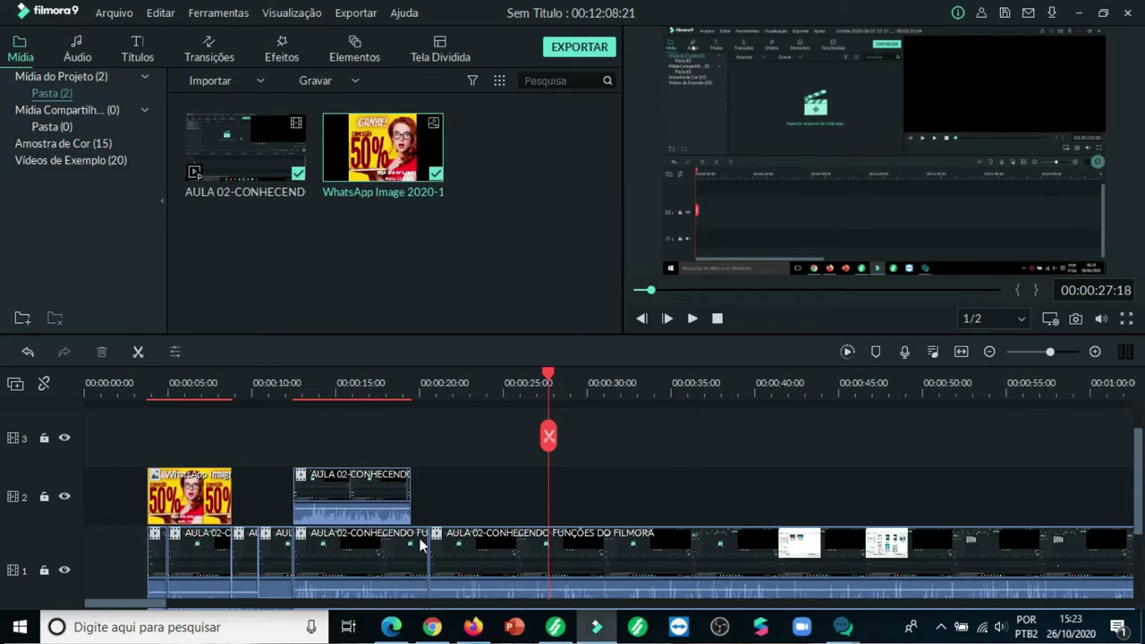
Step: Select all clips on video tracks 1 and 2 and move them together to start at 00:00:00:00
{"action": "left_click_drag", "start_coordinate": [116, 413], "coordinate": [1110, 541]}
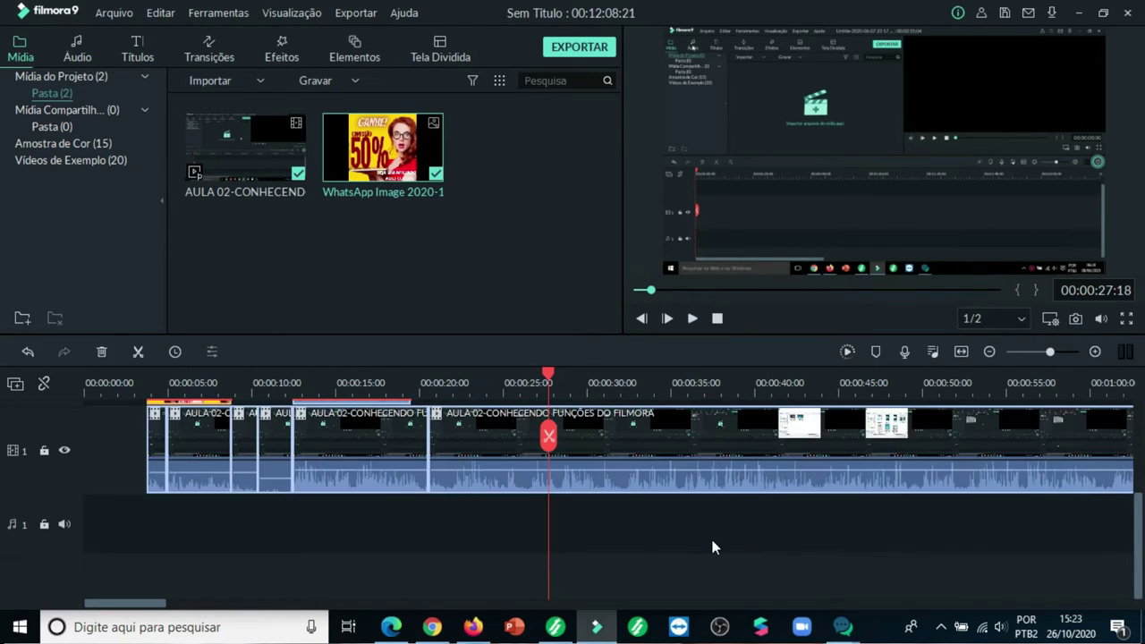
{"action": "scroll", "coordinate": [711, 536], "scroll_direction": "up", "scroll_amount": 1}
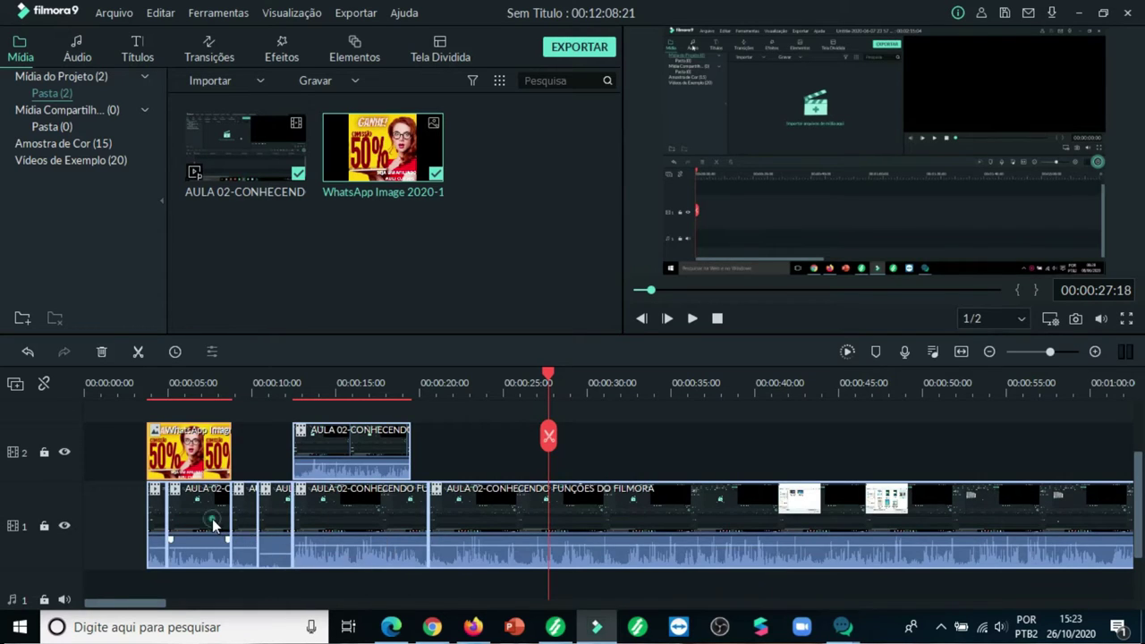
{"action": "left_click_drag", "start_coordinate": [210, 524], "coordinate": [403, 519]}
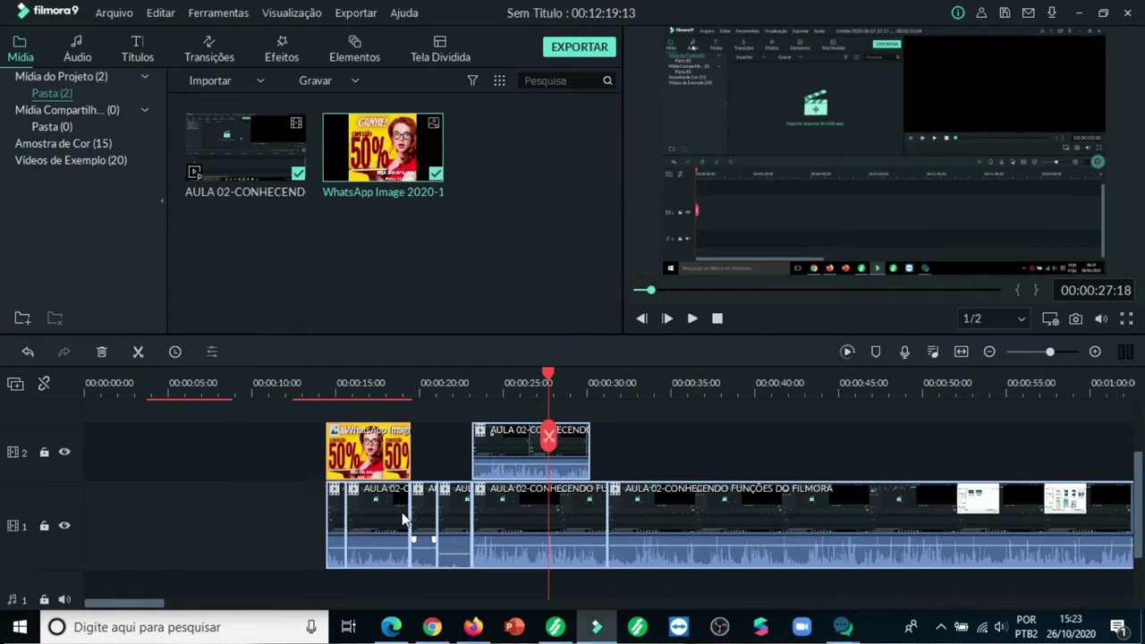
{"action": "left_click", "coordinate": [207, 515]}
{"action": "key", "text": "Delete"}
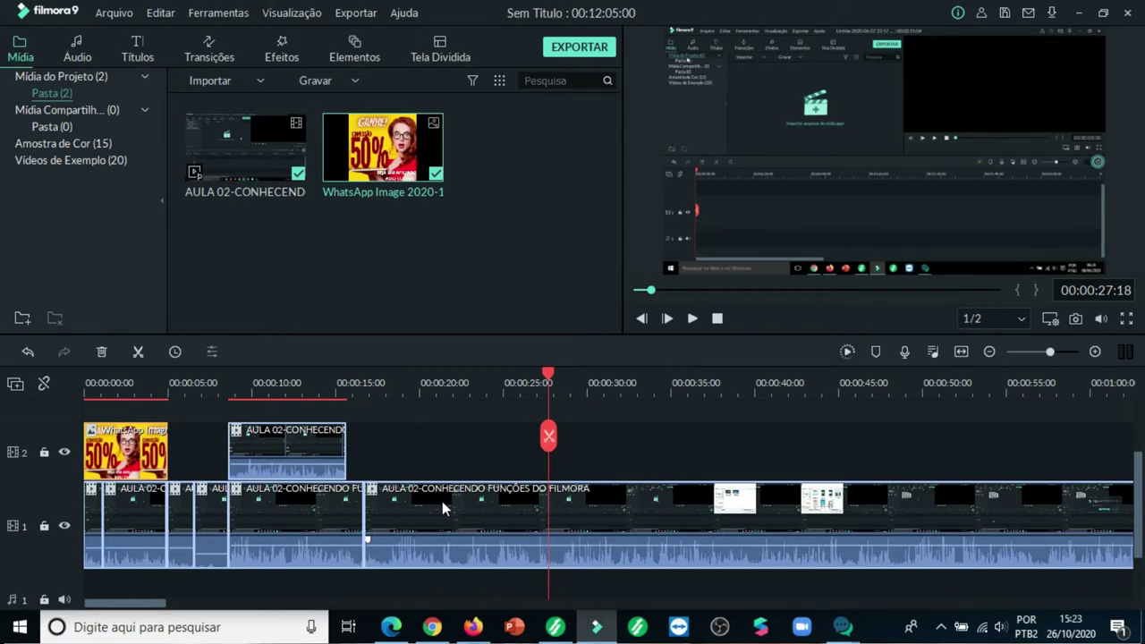
{"action": "left_click", "coordinate": [443, 429]}
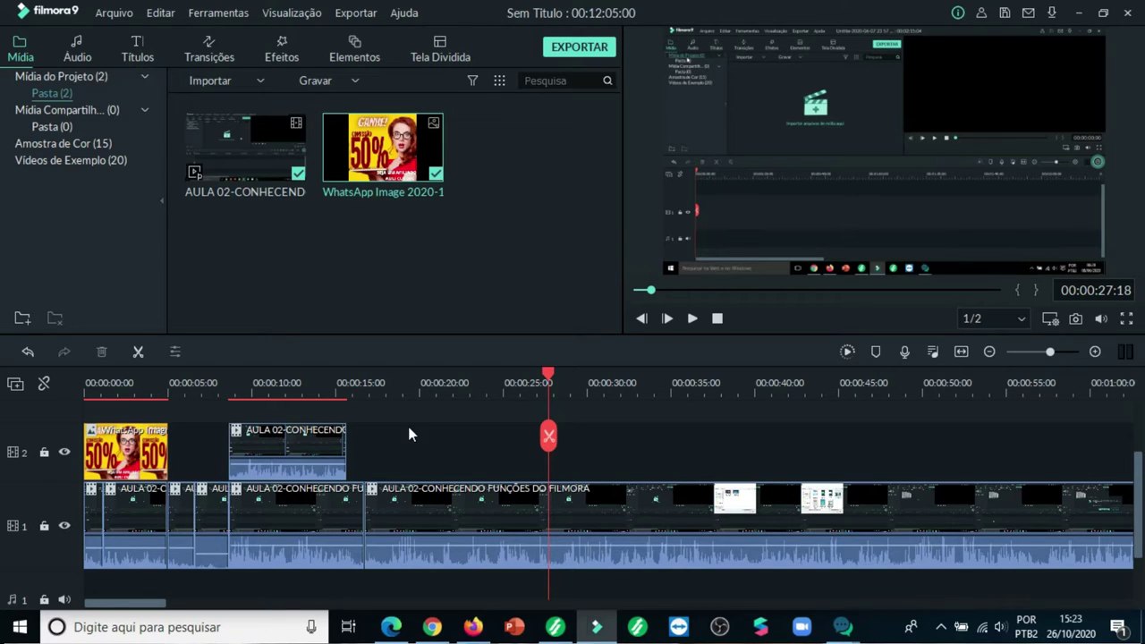
Step: Move the playhead to 00:00:02:06 and open the advanced color correction for the image clip on track 2
{"action": "scroll", "coordinate": [410, 434], "scroll_direction": "up", "scroll_amount": 1}
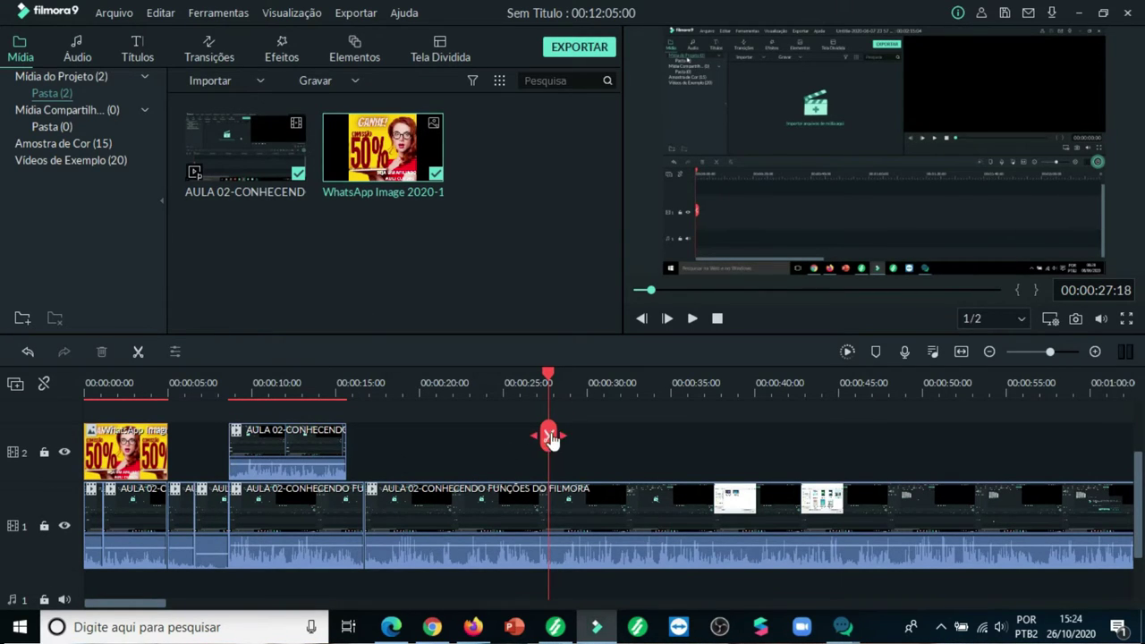
{"action": "left_click_drag", "start_coordinate": [550, 439], "coordinate": [121, 439]}
{"action": "left_click", "coordinate": [150, 453]}
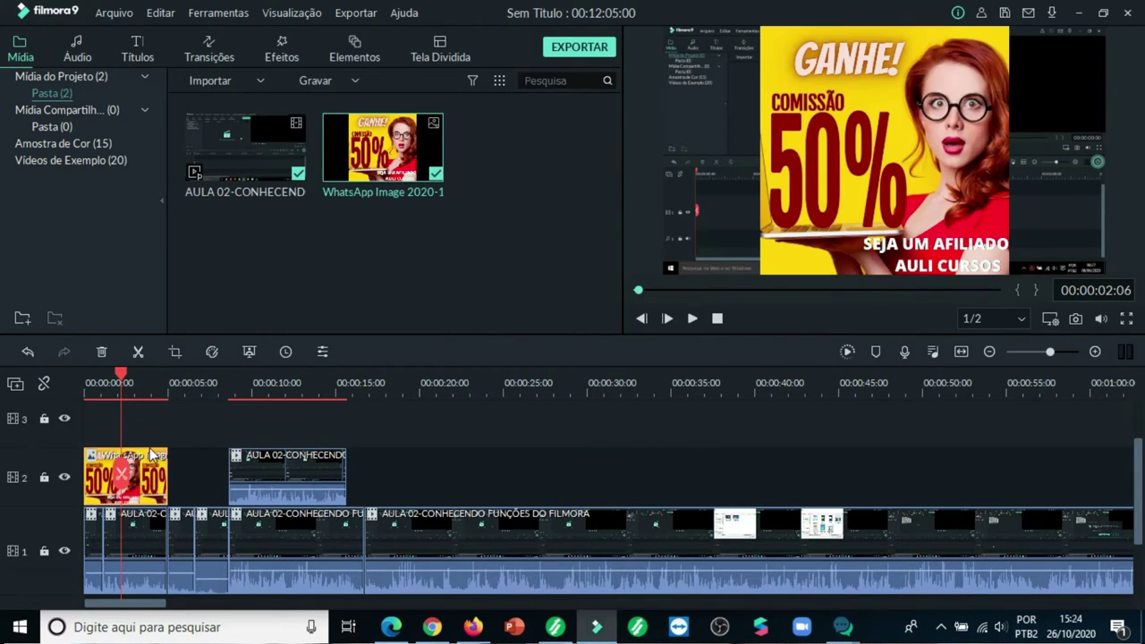
{"action": "left_click", "coordinate": [859, 215]}
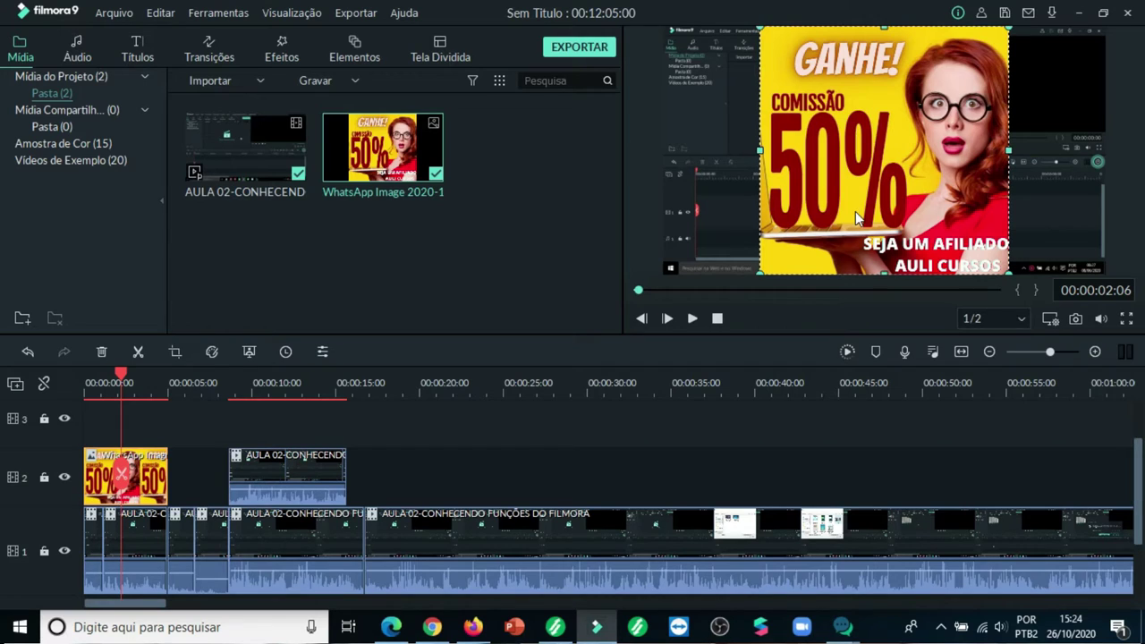
{"action": "left_click", "coordinate": [212, 352]}
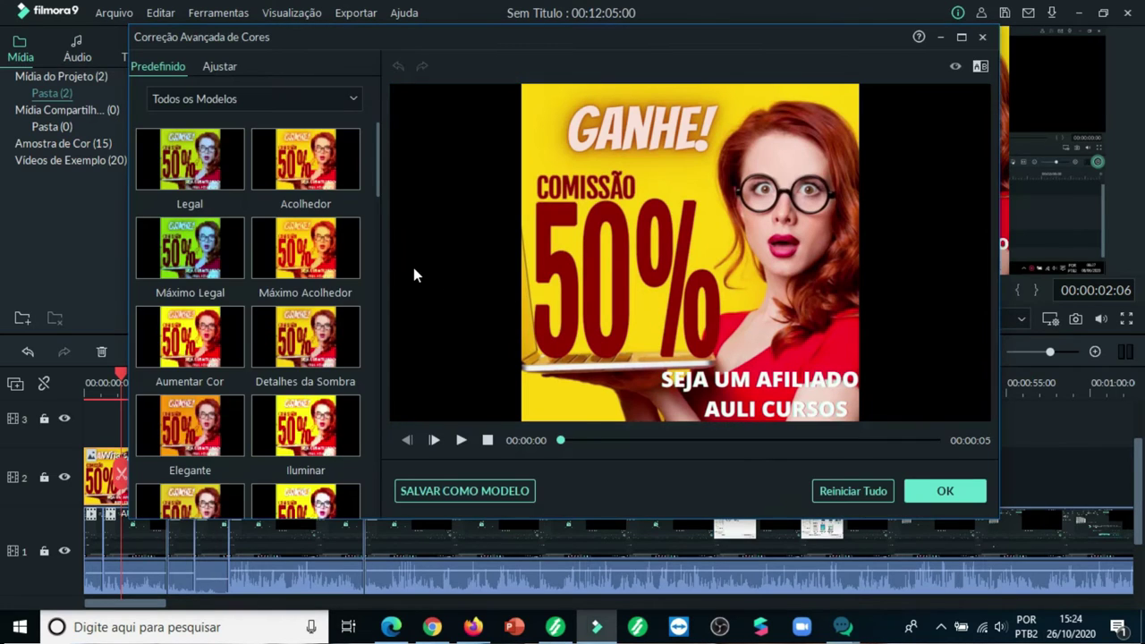
Step: In the manual Cor adjustments, set Contraste to 1, Vibração to 39 and Saturação to 13 for the image
{"action": "left_click", "coordinate": [224, 66]}
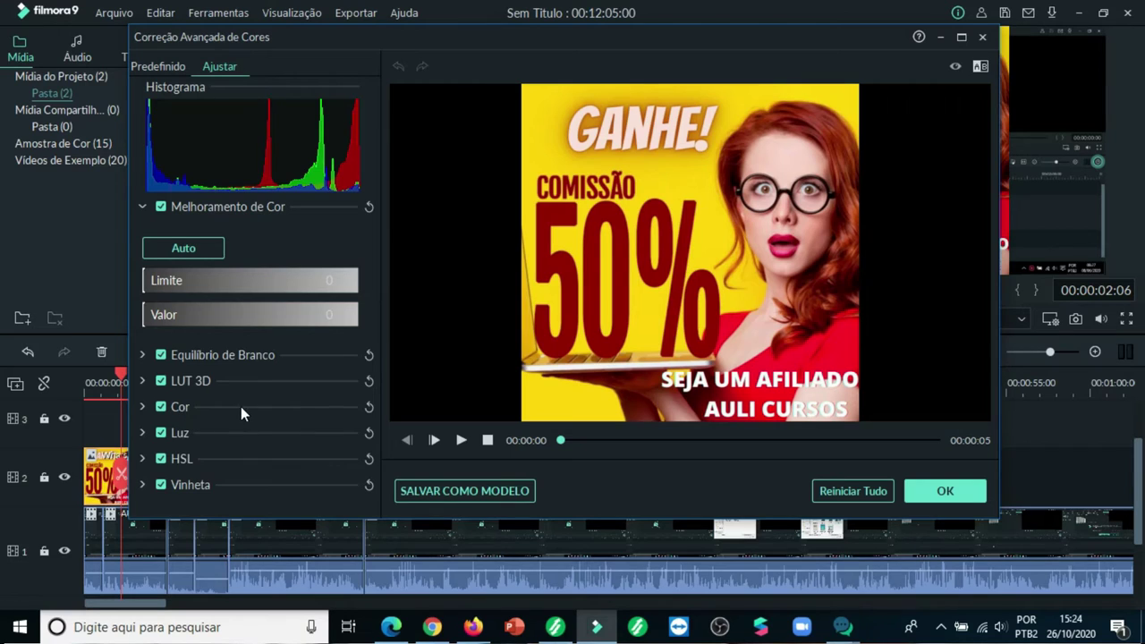
{"action": "left_click", "coordinate": [144, 405]}
{"action": "scroll", "coordinate": [338, 384], "scroll_direction": "down", "scroll_amount": 3}
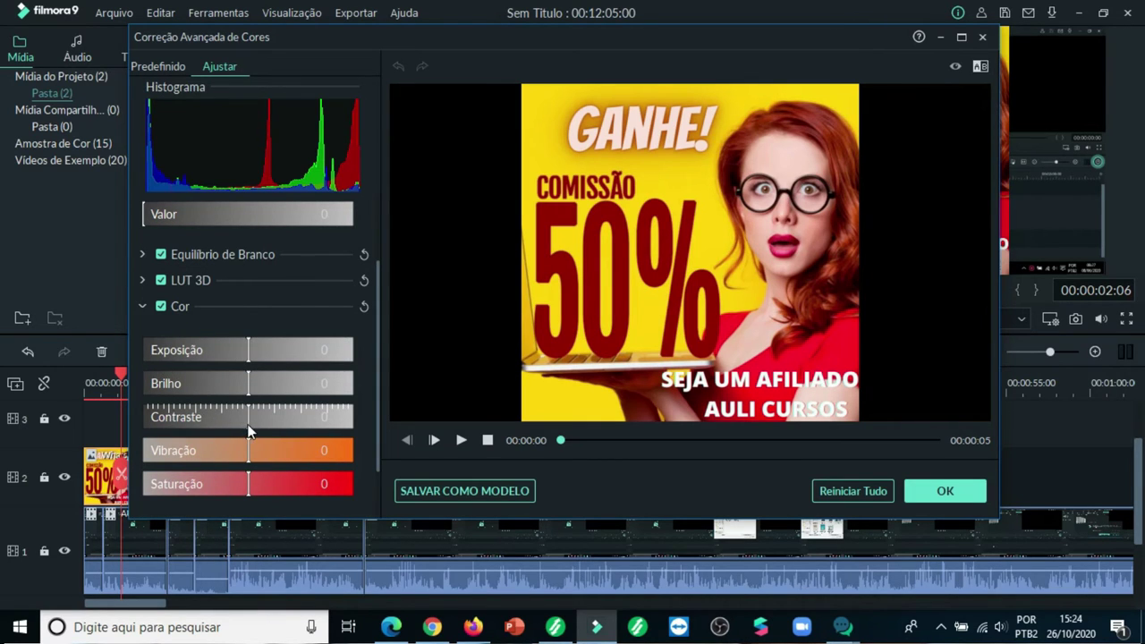
{"action": "left_click_drag", "start_coordinate": [249, 426], "coordinate": [261, 483]}
Step: Try high and low Brilho values on the image and settle on 47
{"action": "left_click_drag", "start_coordinate": [249, 385], "coordinate": [347, 394]}
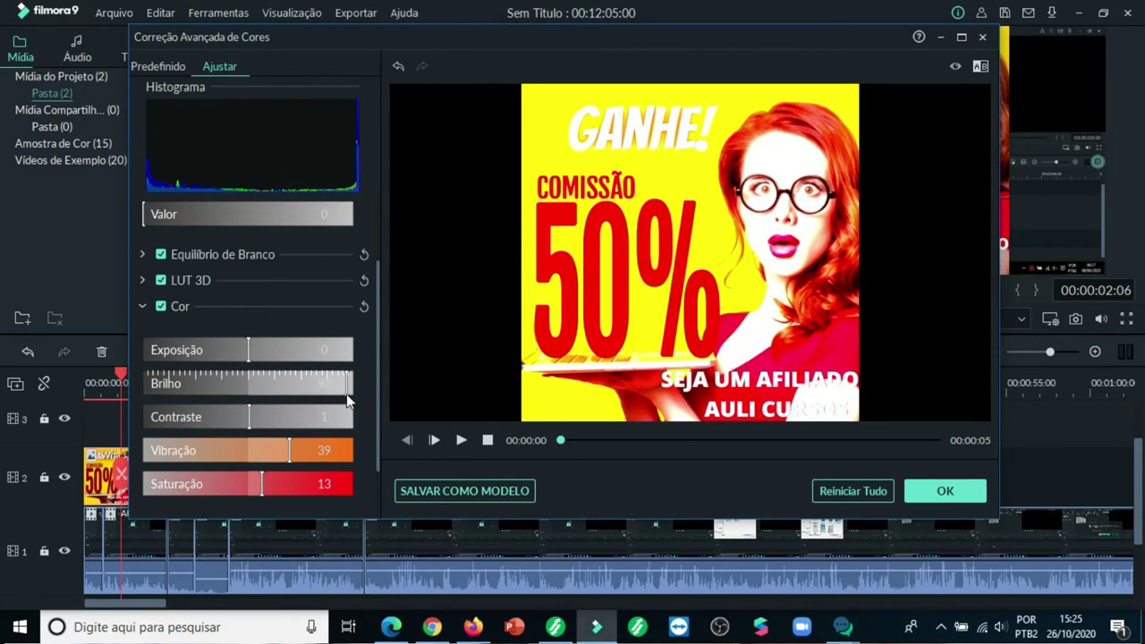
{"action": "left_click_drag", "start_coordinate": [264, 395], "coordinate": [164, 385]}
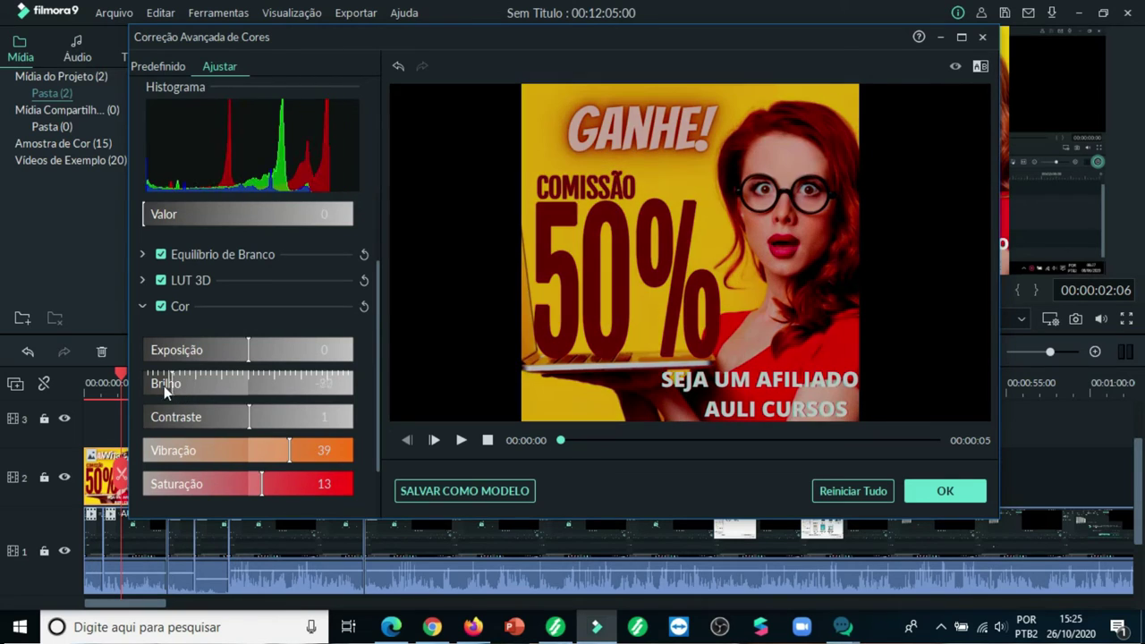
{"action": "left_click", "coordinate": [295, 392]}
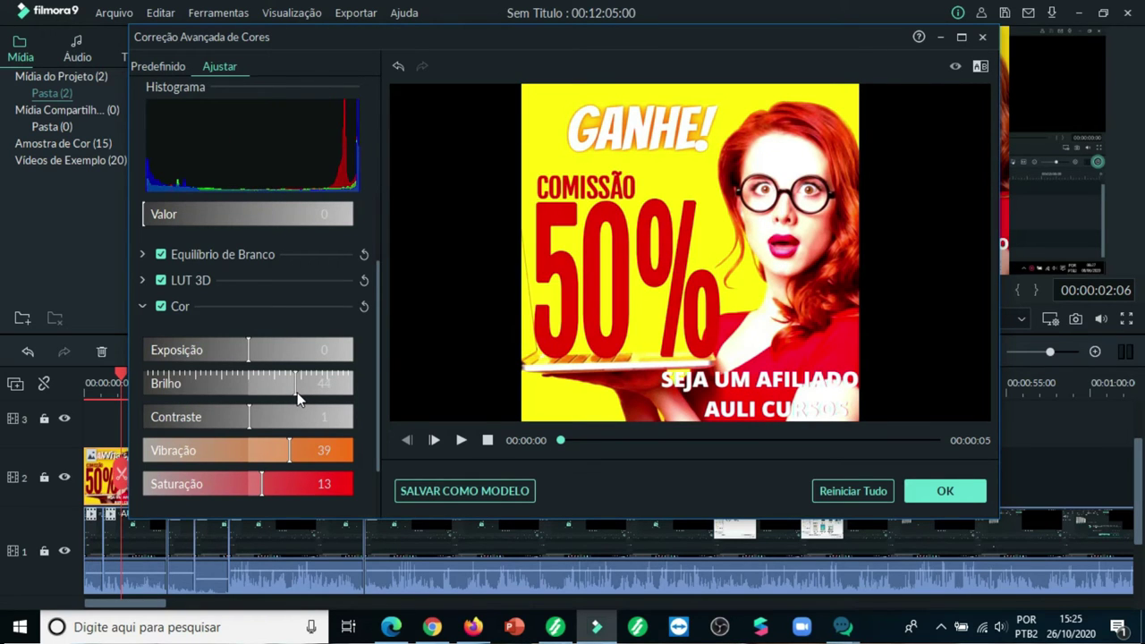
{"action": "mouse_move", "coordinate": [297, 400]}
{"action": "left_mouse_down"}
{"action": "mouse_move", "coordinate": [284, 409]}
{"action": "mouse_move", "coordinate": [297, 401]}
{"action": "left_mouse_up"}
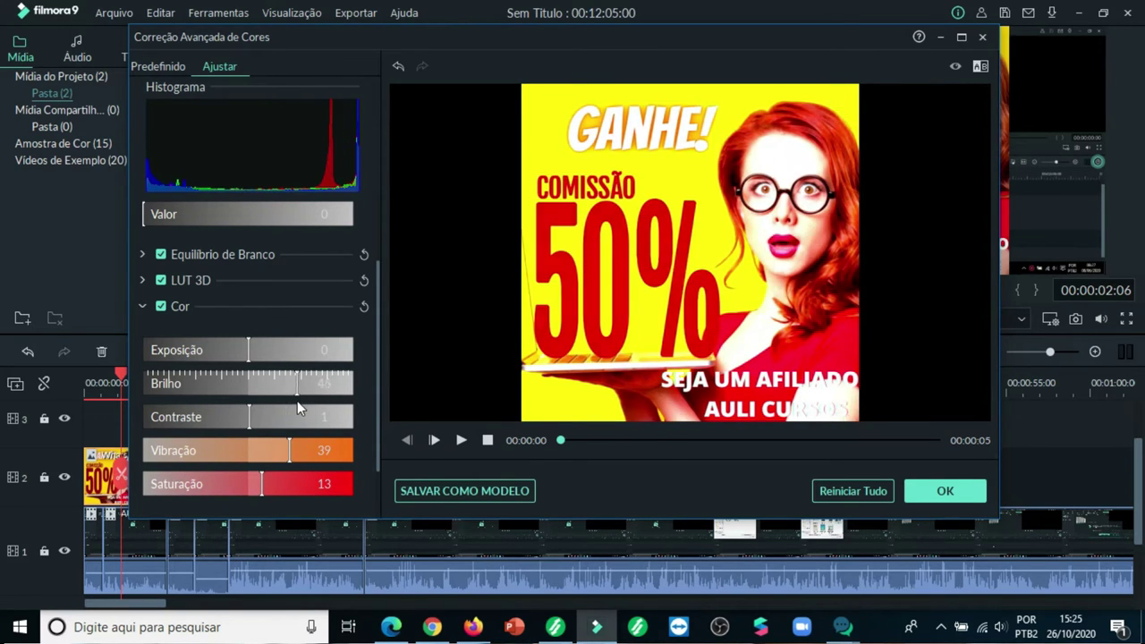
Step: Set the image's Exposição to -3 and collapse the Cor adjustments
{"action": "left_click", "coordinate": [248, 355]}
{"action": "left_click_drag", "start_coordinate": [252, 372], "coordinate": [245, 372]}
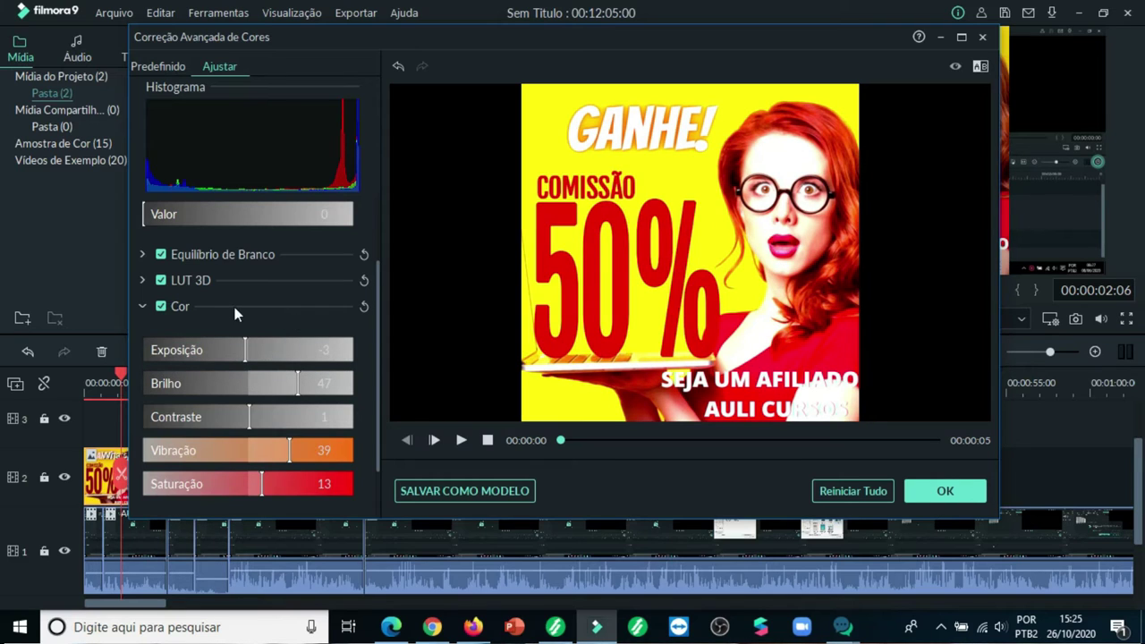
{"action": "left_click", "coordinate": [142, 307]}
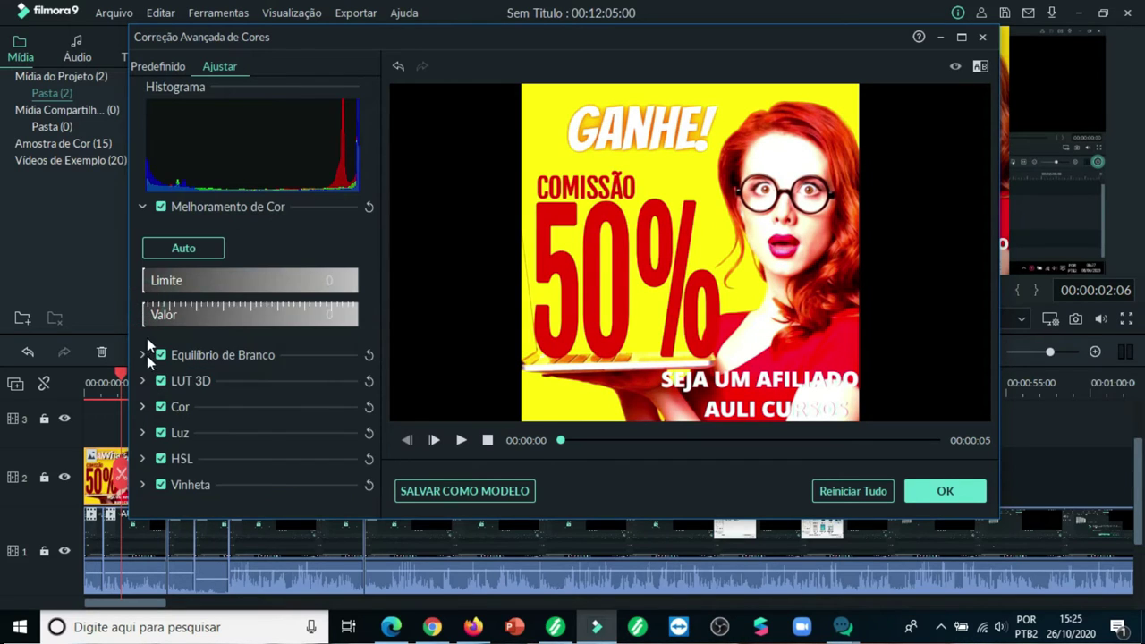
Step: In the image's Luz adjustments, set Brancos to 37, Negros to -3 and Sombras to -54, adjust Destaques, and apply the correction
{"action": "left_click", "coordinate": [143, 432]}
{"action": "scroll", "coordinate": [320, 416], "scroll_direction": "down", "scroll_amount": 2}
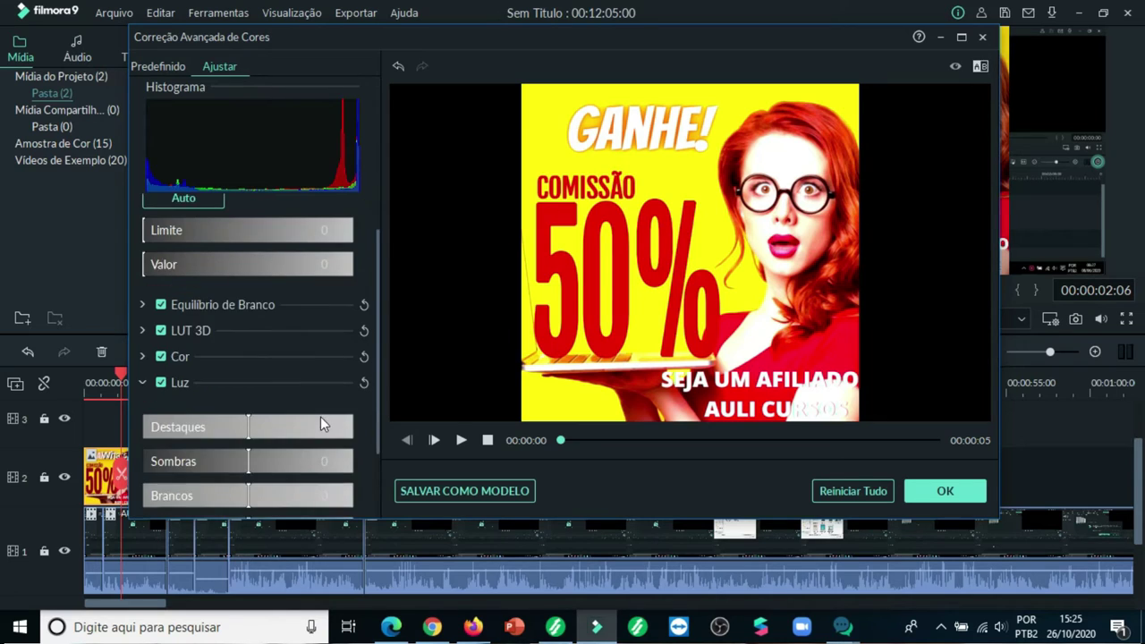
{"action": "left_click_drag", "start_coordinate": [250, 455], "coordinate": [288, 461]}
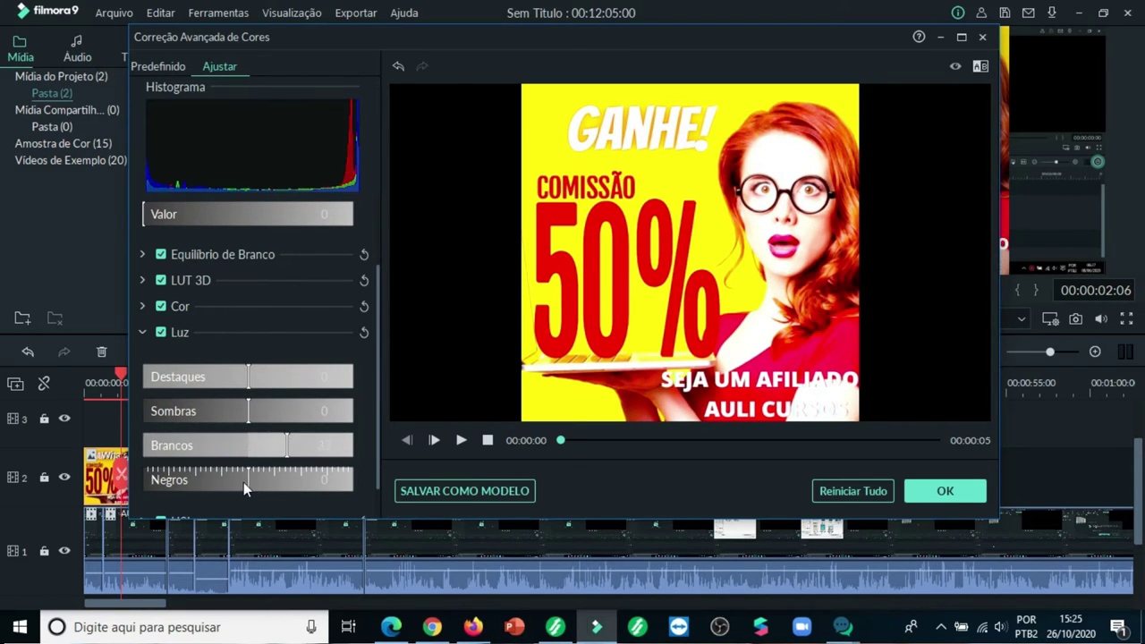
{"action": "left_click_drag", "start_coordinate": [192, 480], "coordinate": [302, 491]}
{"action": "left_click_drag", "start_coordinate": [222, 485], "coordinate": [246, 481]}
{"action": "left_click_drag", "start_coordinate": [250, 414], "coordinate": [192, 428]}
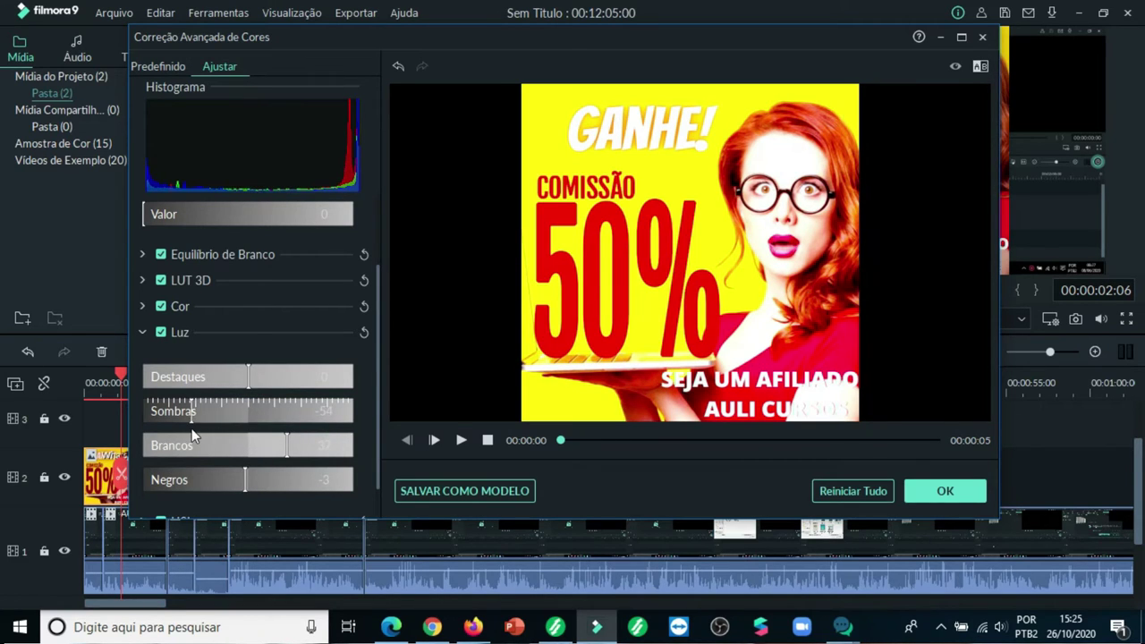
{"action": "left_click_drag", "start_coordinate": [294, 387], "coordinate": [261, 401]}
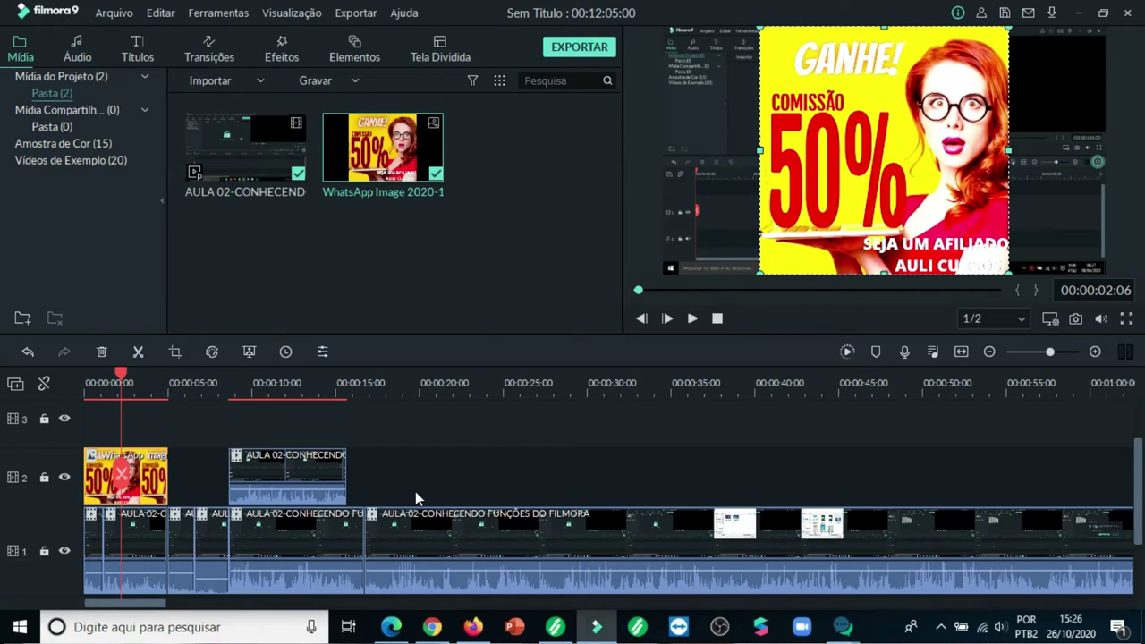
Step: Add a marker to the image clip at 00:00:02:06 and name it "vinheta"
{"action": "left_click", "coordinate": [877, 352]}
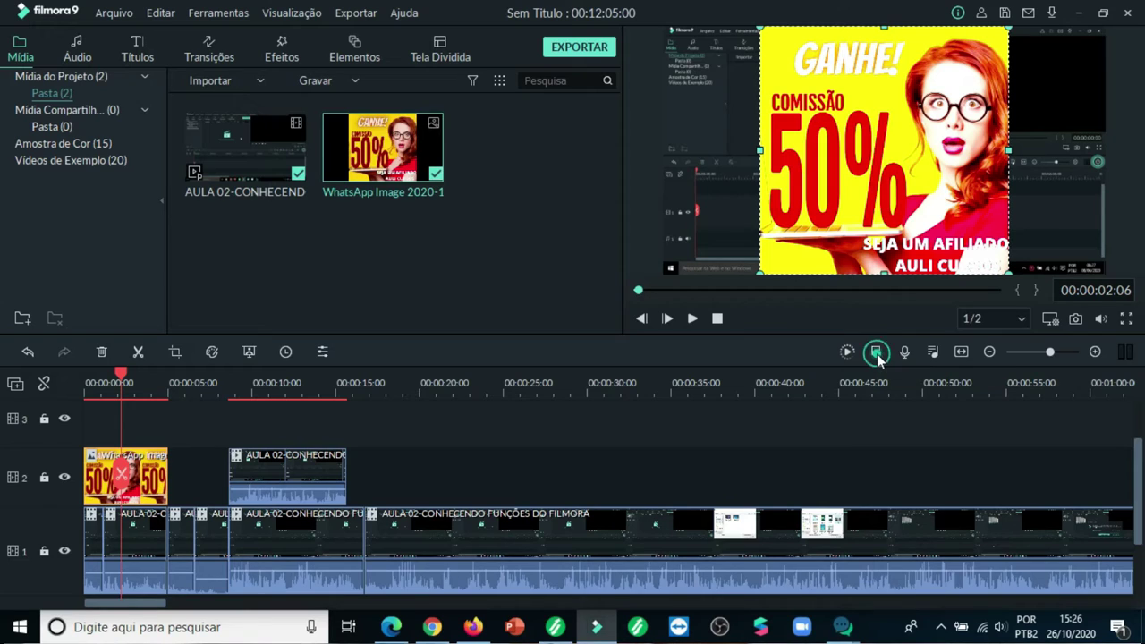
{"action": "left_click", "coordinate": [123, 458]}
{"action": "double_click", "coordinate": [122, 457]}
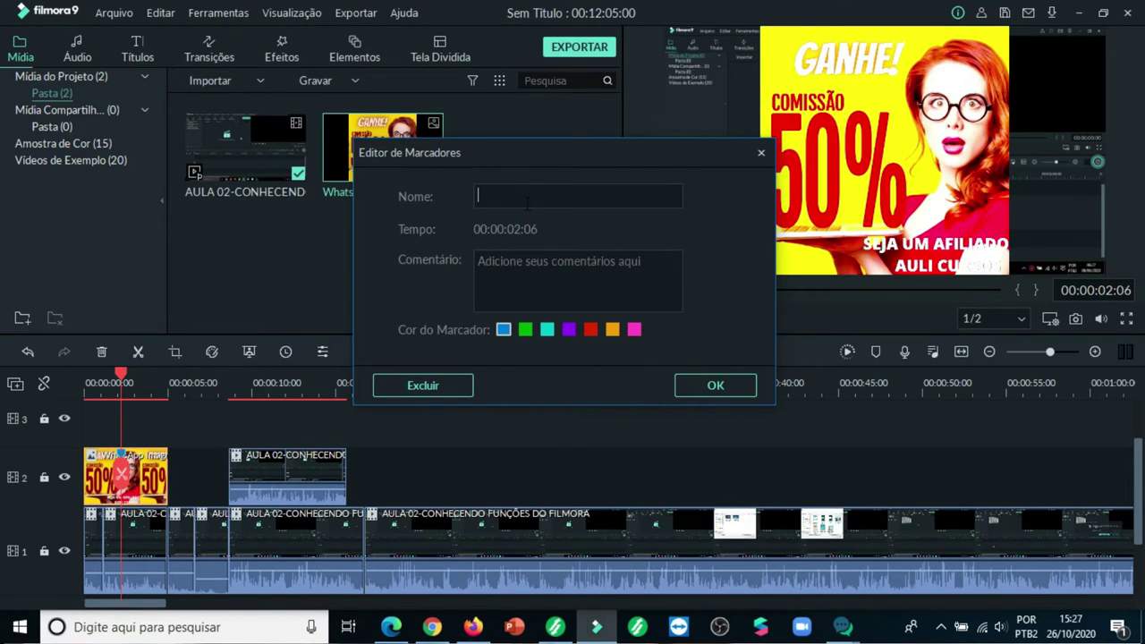
{"action": "type", "text": "vinheta"}
{"action": "left_click", "coordinate": [716, 386]}
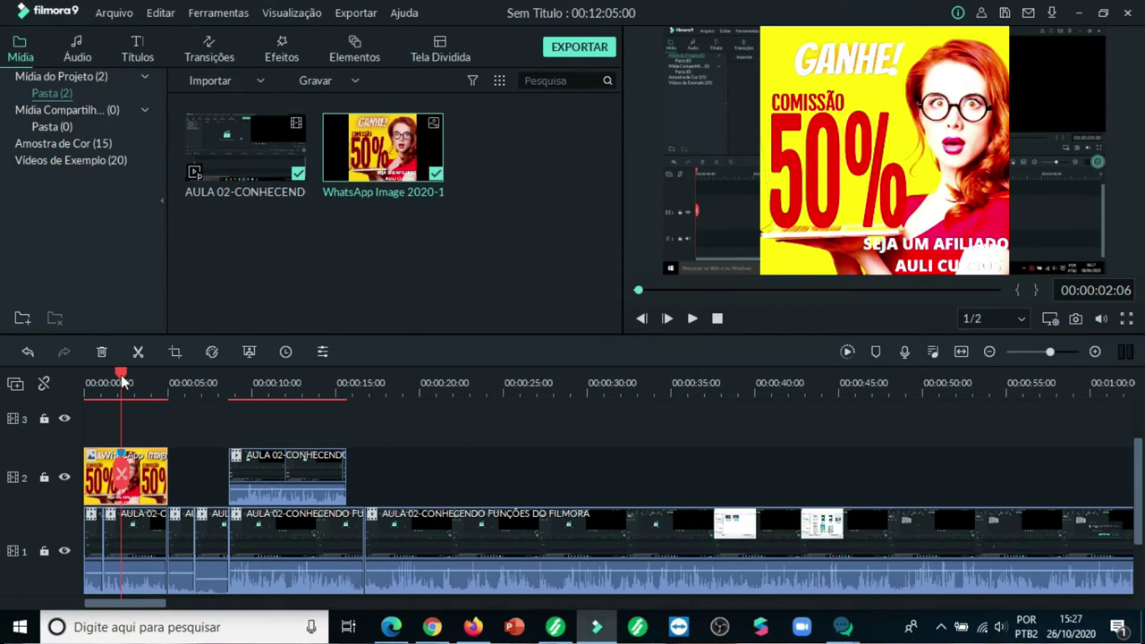
Step: Add a marker to the timeline ruler at 00:00:18:08 and scrub between it and the image clip's marker
{"action": "left_click_drag", "start_coordinate": [124, 383], "coordinate": [400, 430]}
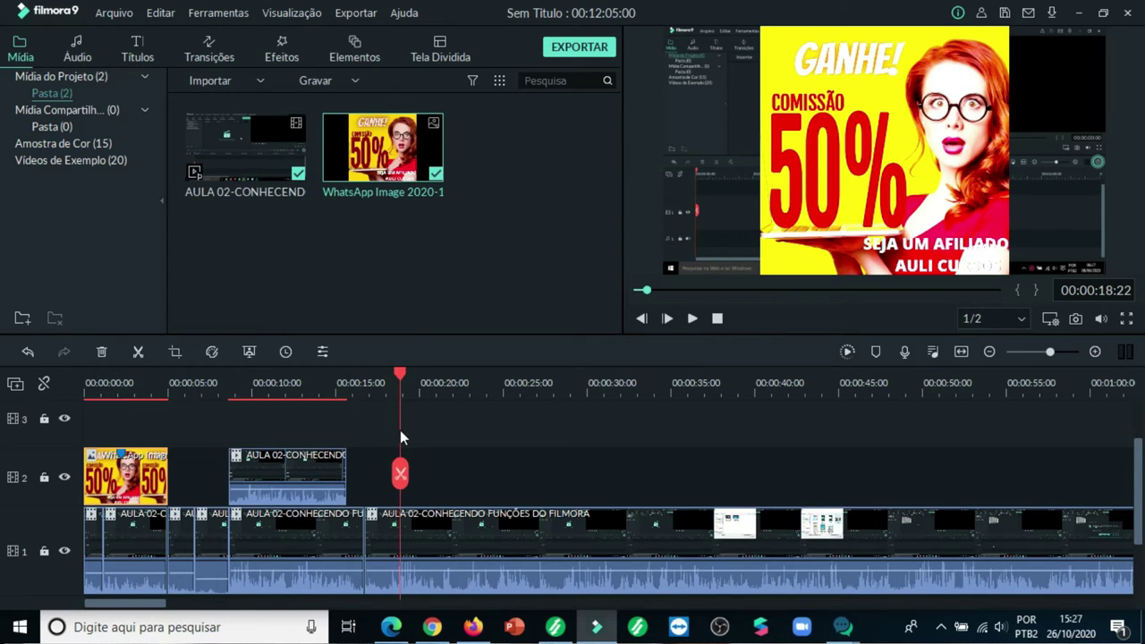
{"action": "left_click_drag", "start_coordinate": [399, 383], "coordinate": [390, 383]}
{"action": "left_click", "coordinate": [877, 352]}
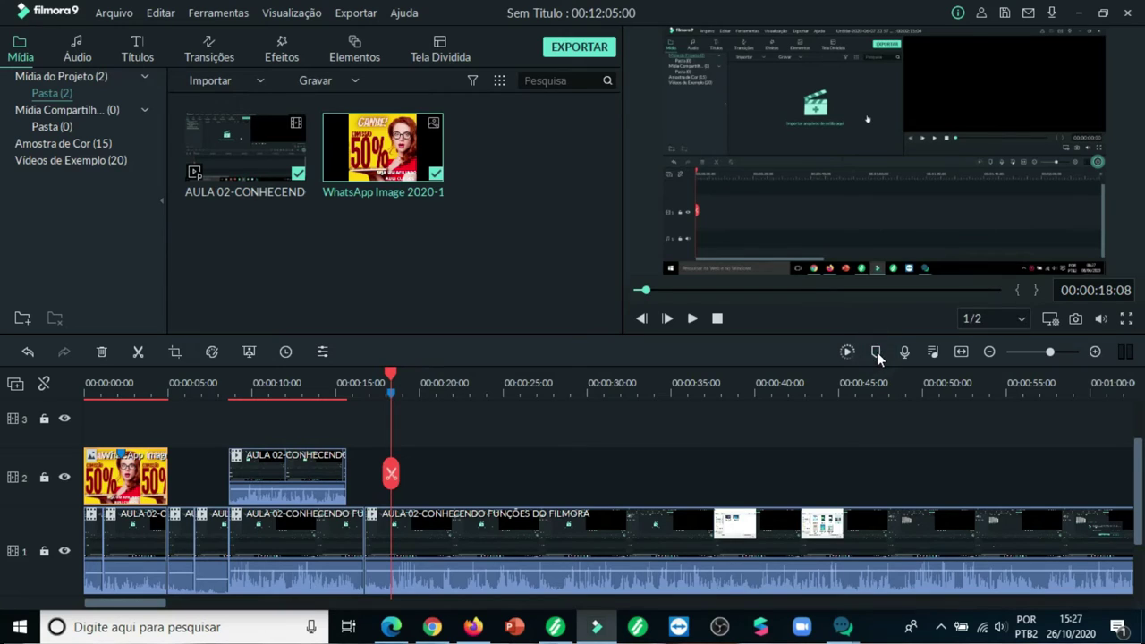
{"action": "mouse_move", "coordinate": [391, 403]}
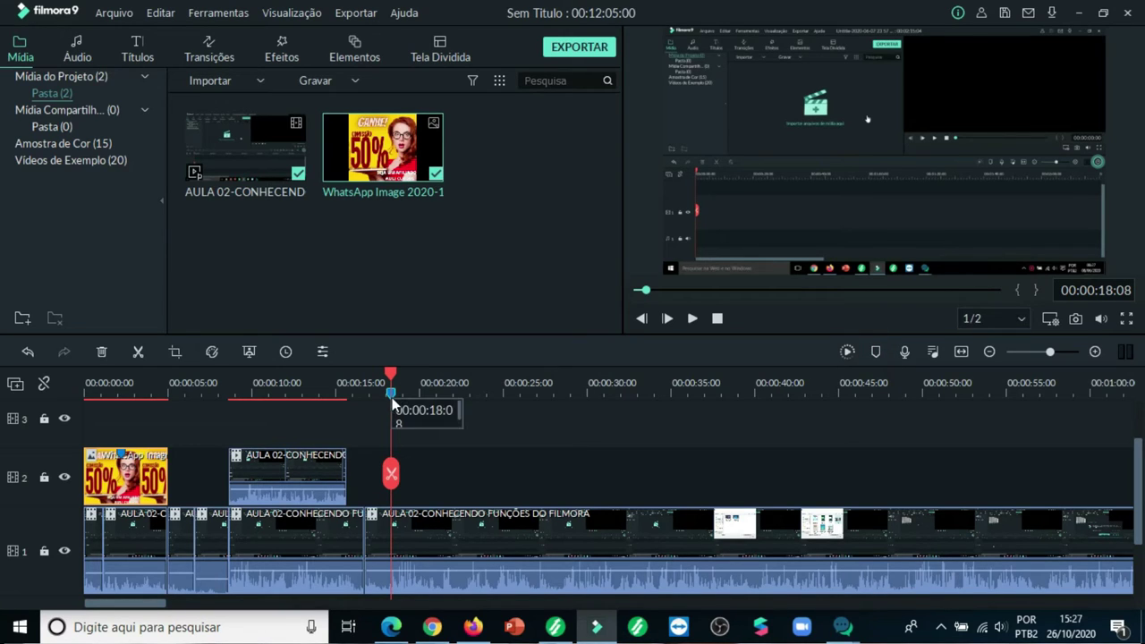
{"action": "left_click", "coordinate": [131, 379]}
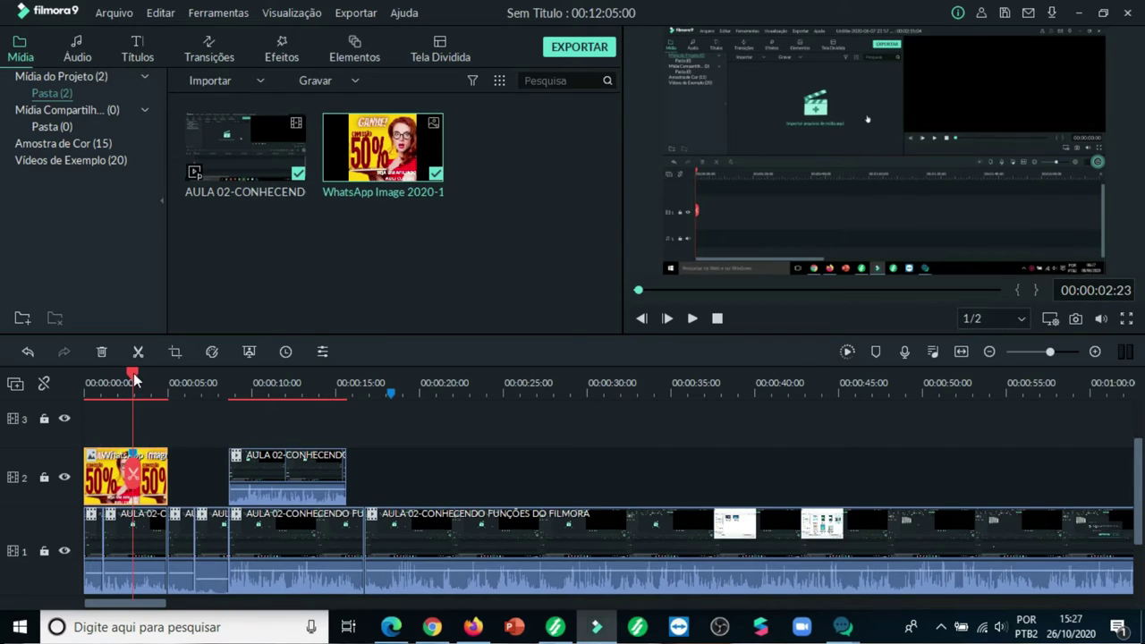
{"action": "mouse_move", "coordinate": [360, 426]}
{"action": "left_mouse_down"}
{"action": "mouse_move", "coordinate": [392, 428]}
{"action": "mouse_move", "coordinate": [386, 407]}
{"action": "left_mouse_up"}
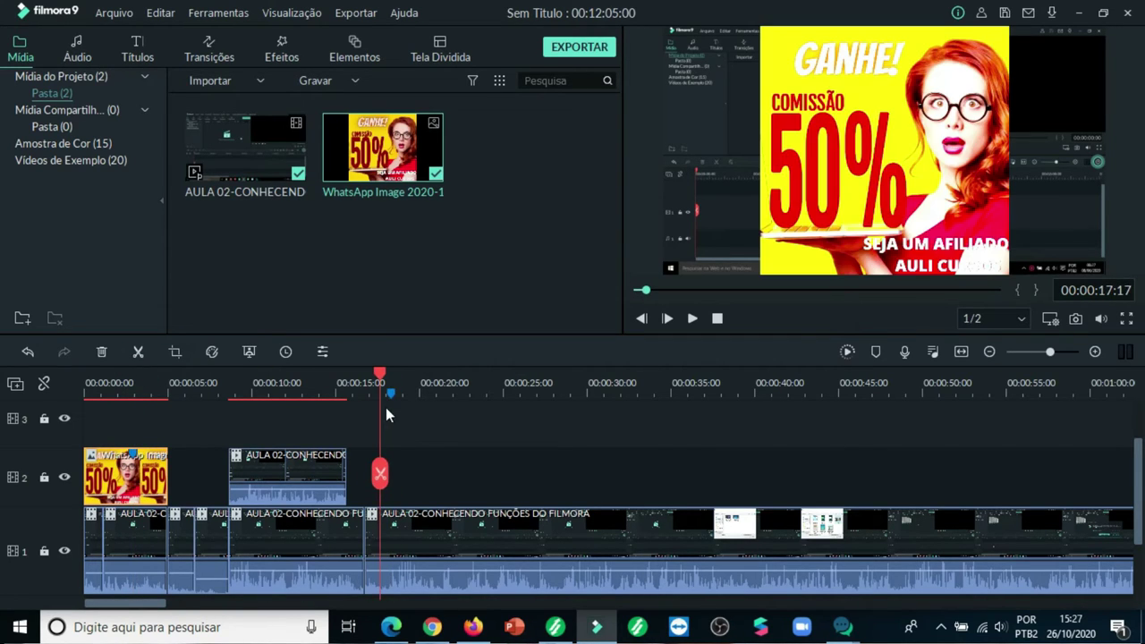
Step: Name the 00:00:18:08 timeline marker "anuncio" and color it green
{"action": "double_click", "coordinate": [391, 394]}
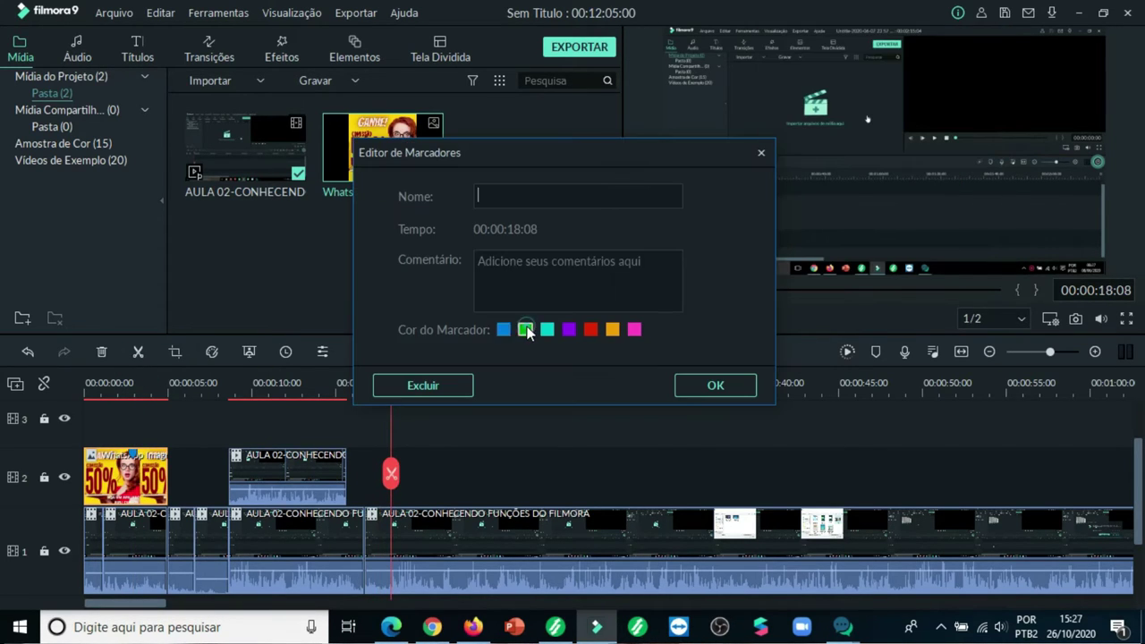
{"action": "left_click", "coordinate": [526, 201]}
{"action": "type", "text": "tes"}
{"action": "key", "text": "BackSpace"}
{"action": "key", "text": "BackSpace"}
{"action": "key", "text": "BackSpace"}
{"action": "key", "text": "BackSpace"}
{"action": "type", "text": "anucn"}
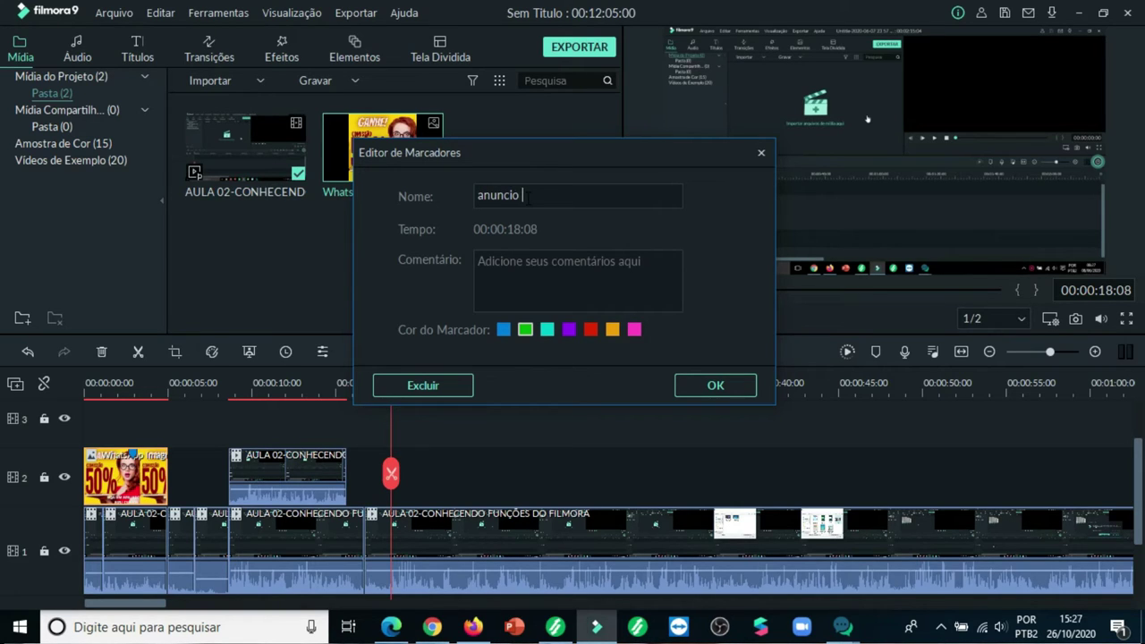
{"action": "left_click", "coordinate": [721, 385]}
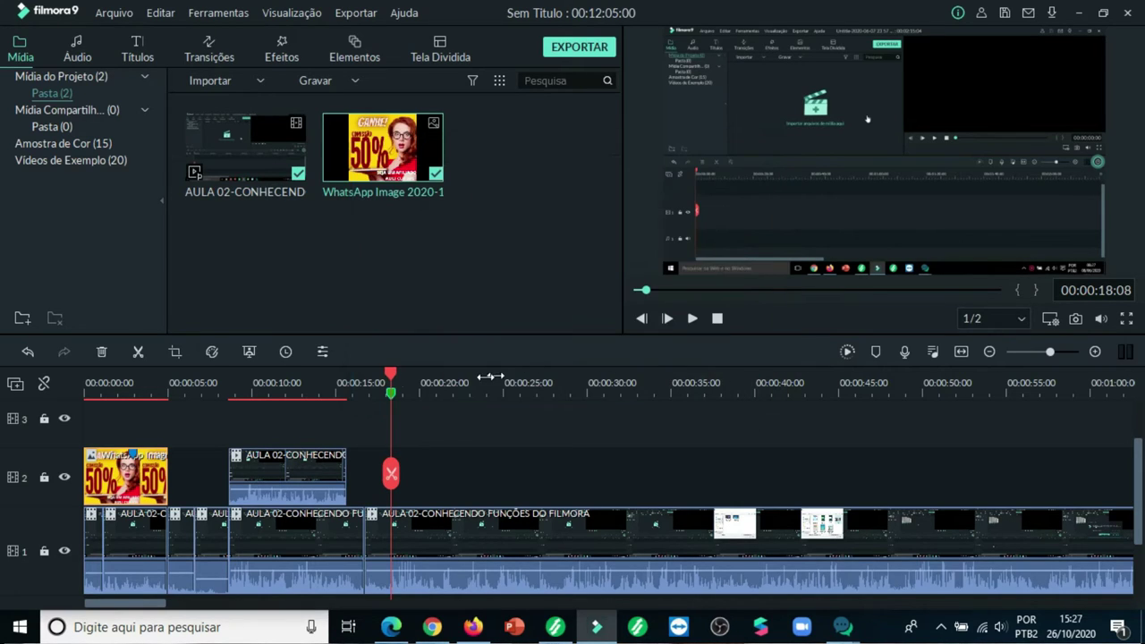
Step: Add a timeline marker at 00:00:37:10 and color it purple
{"action": "left_click_drag", "start_coordinate": [391, 376], "coordinate": [710, 397]}
{"action": "left_click", "coordinate": [874, 350]}
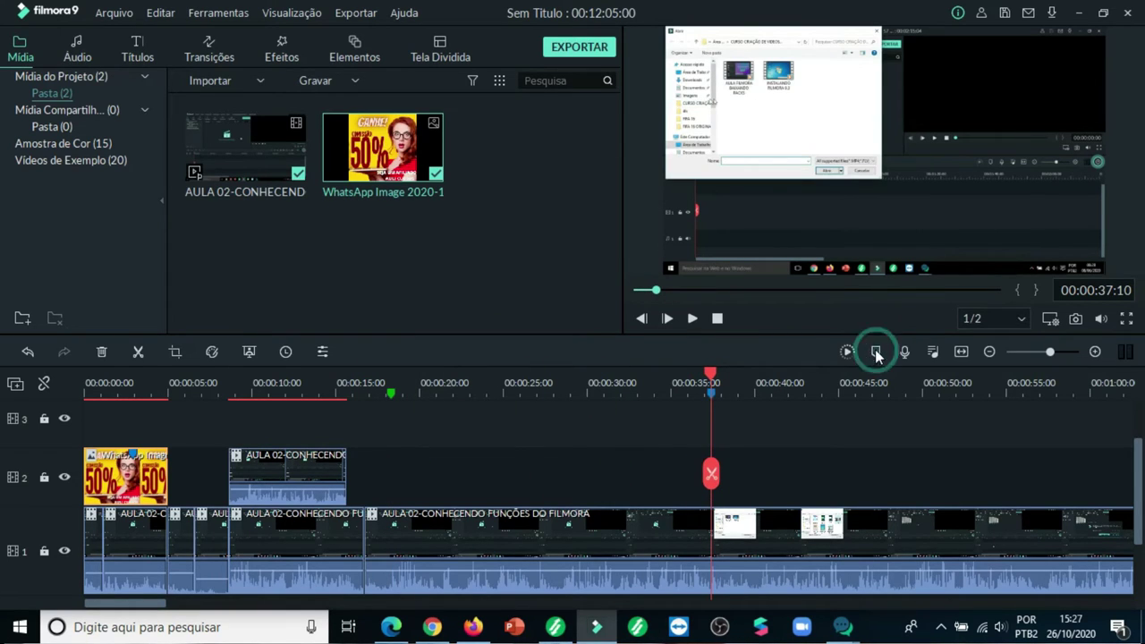
{"action": "double_click", "coordinate": [709, 394]}
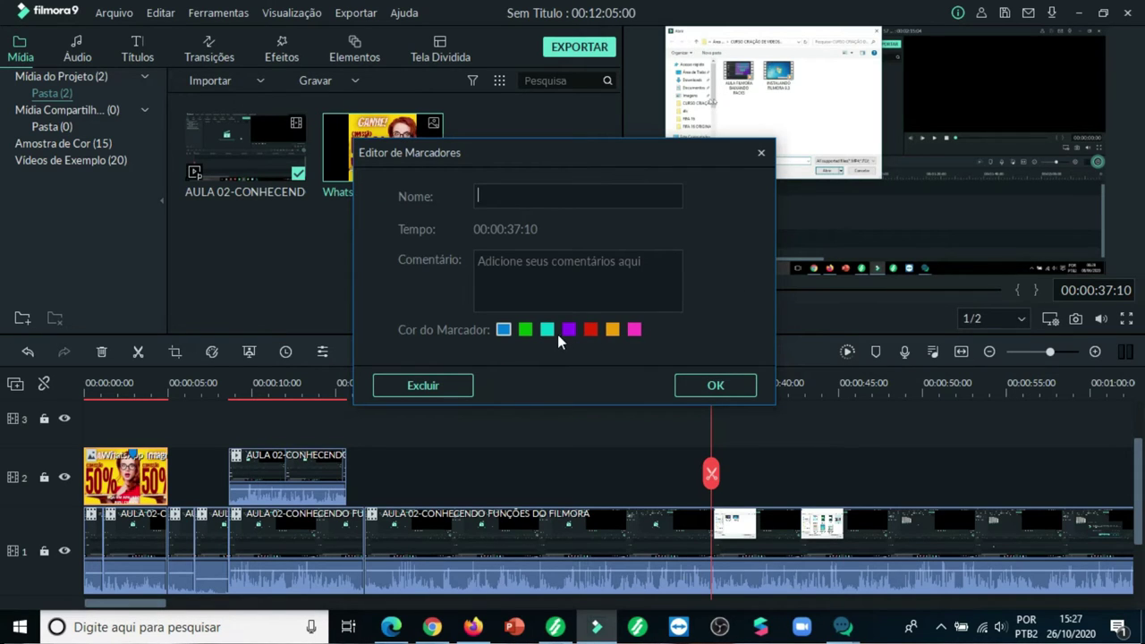
{"action": "left_click", "coordinate": [569, 330]}
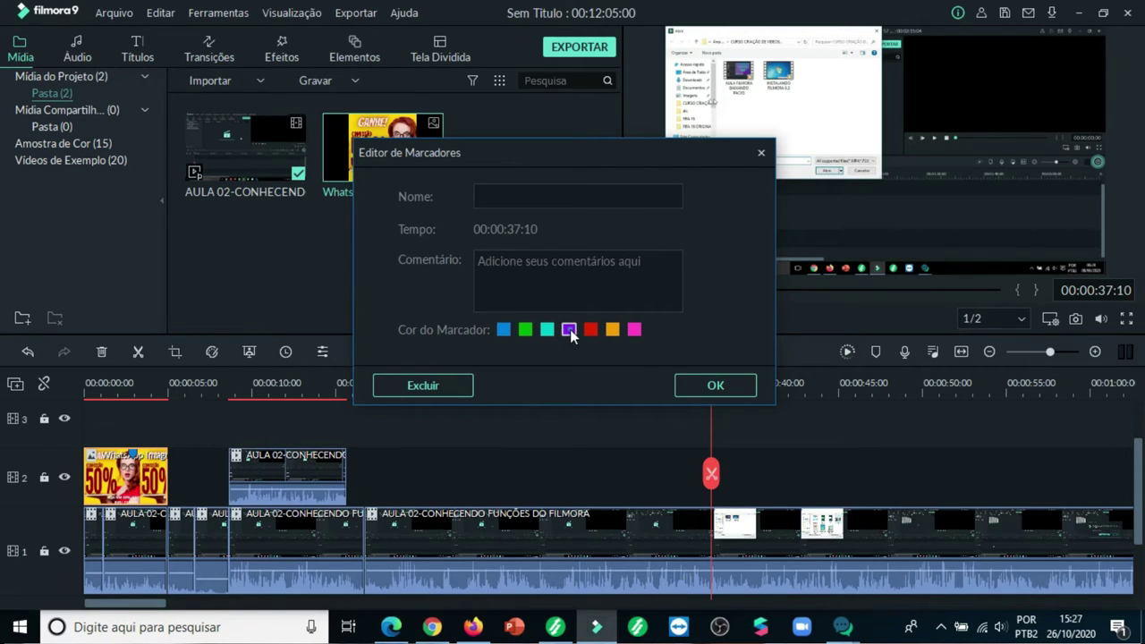
{"action": "left_click", "coordinate": [491, 198]}
{"action": "left_click", "coordinate": [715, 386]}
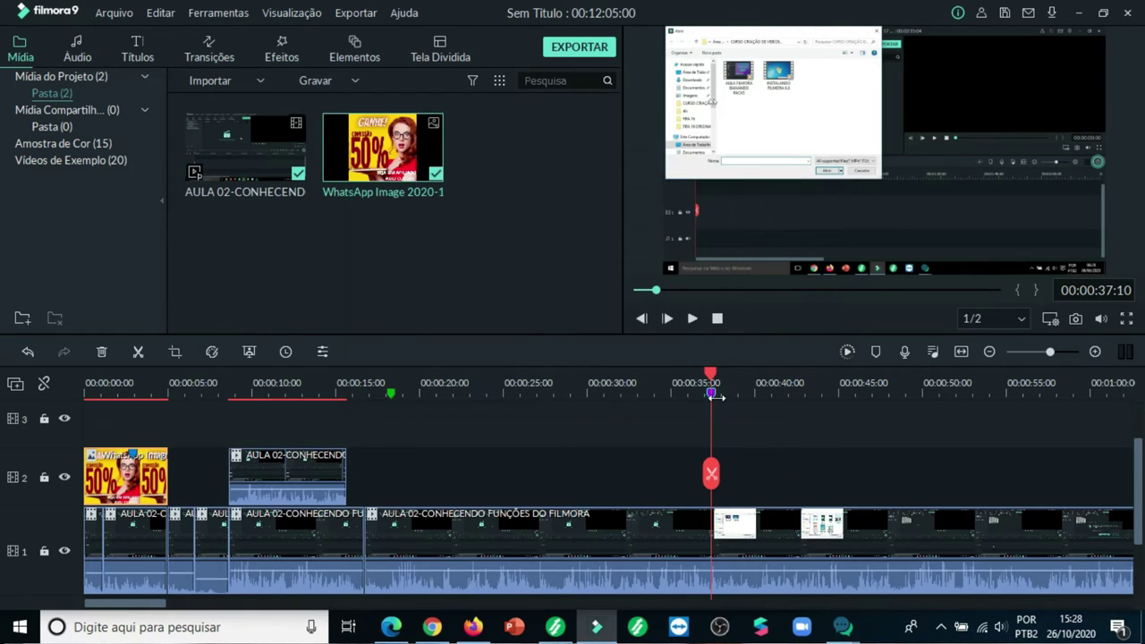
Step: Scrub the timeline past the purple marker and bring the playhead back to it at 00:00:37:11
{"action": "left_click_drag", "start_coordinate": [712, 379], "coordinate": [923, 394]}
{"action": "left_click_drag", "start_coordinate": [810, 404], "coordinate": [724, 401]}
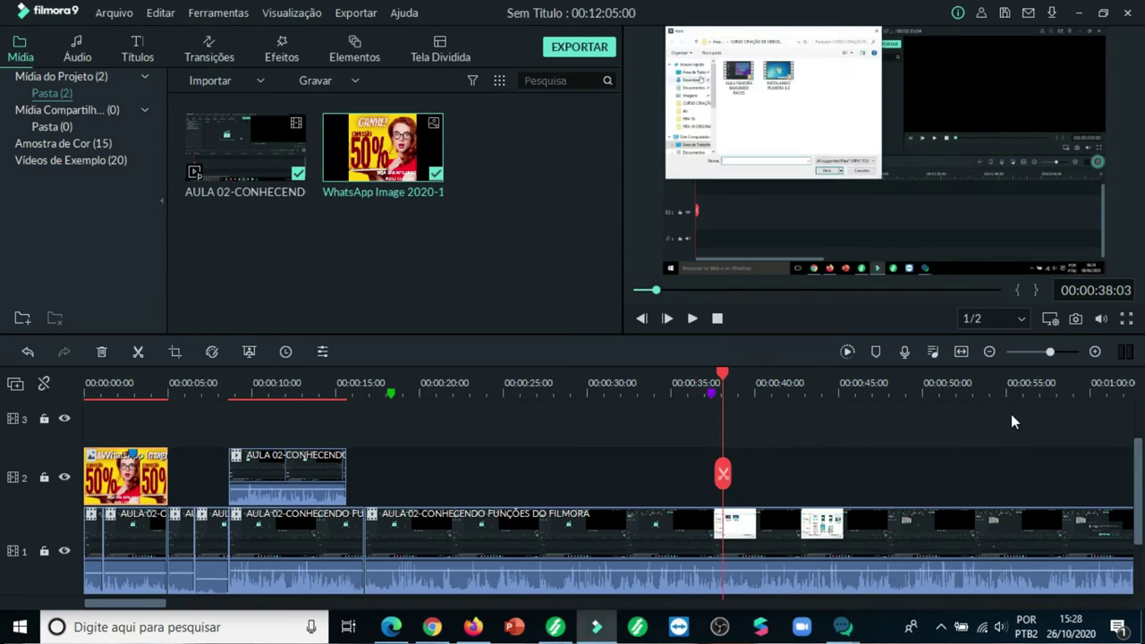
{"action": "left_click_drag", "start_coordinate": [727, 381], "coordinate": [711, 380]}
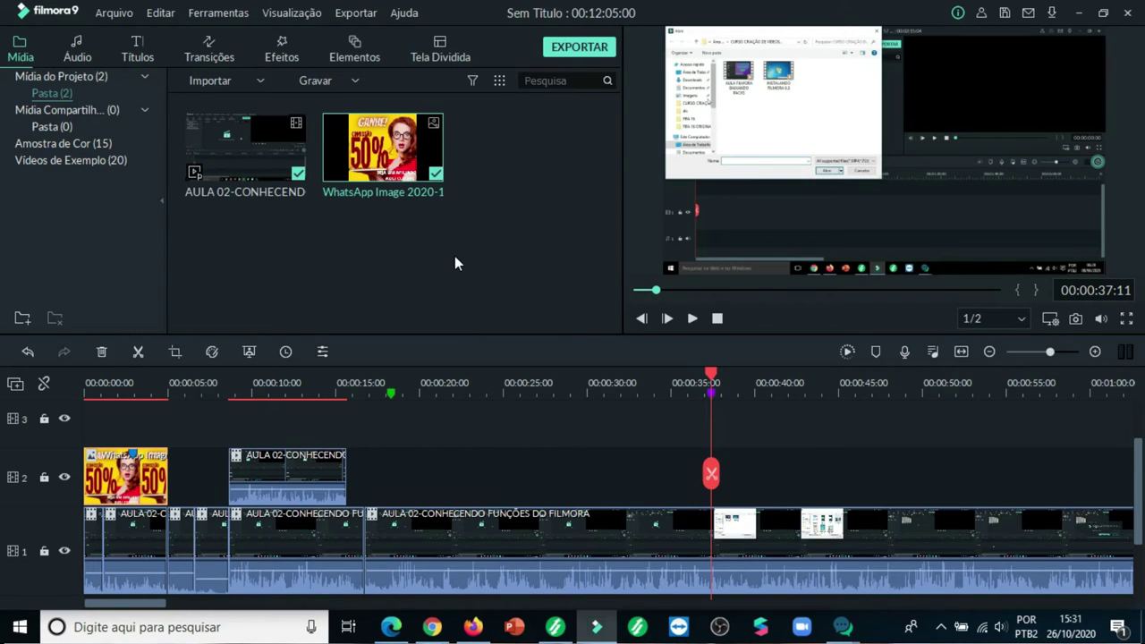
{"action": "left_click", "coordinate": [112, 14]}
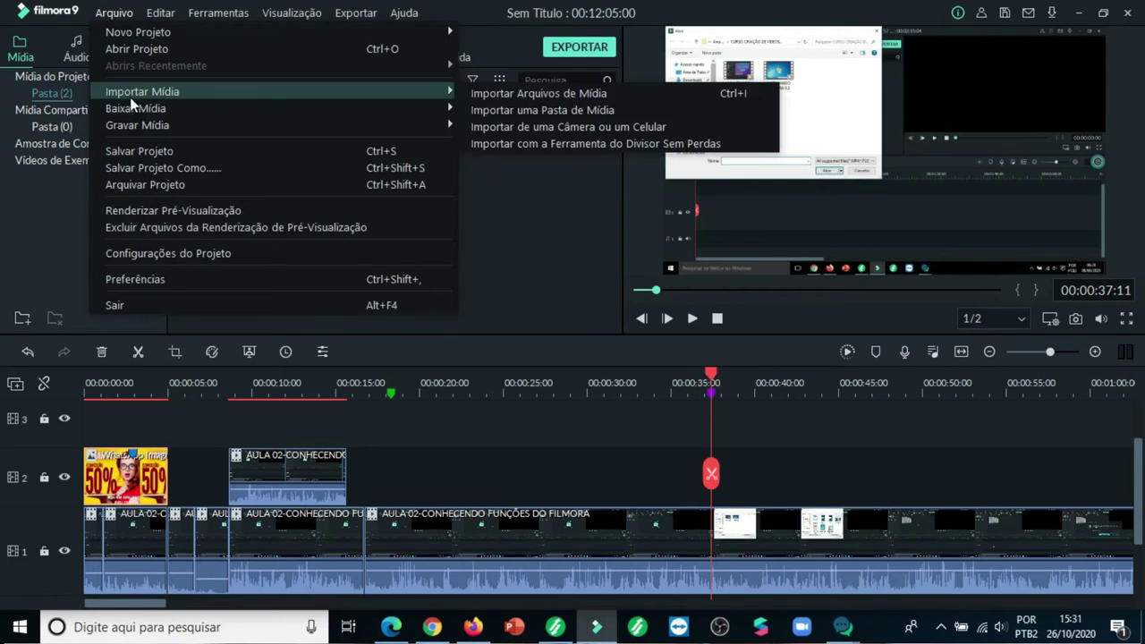
{"action": "mouse_move", "coordinate": [144, 125]}
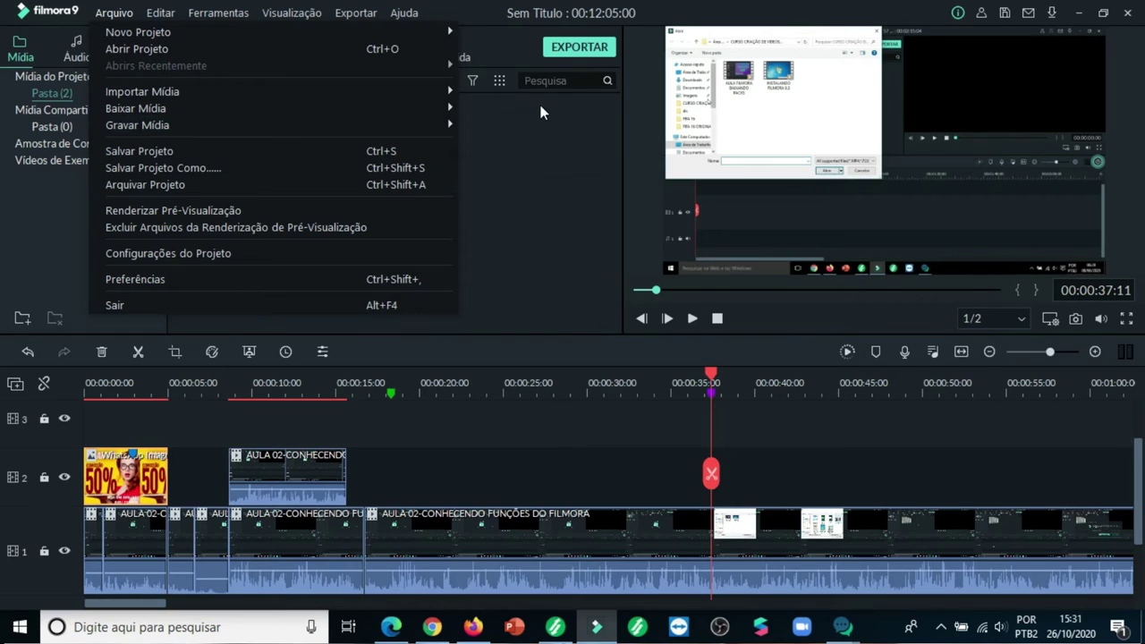
{"action": "mouse_move", "coordinate": [240, 108]}
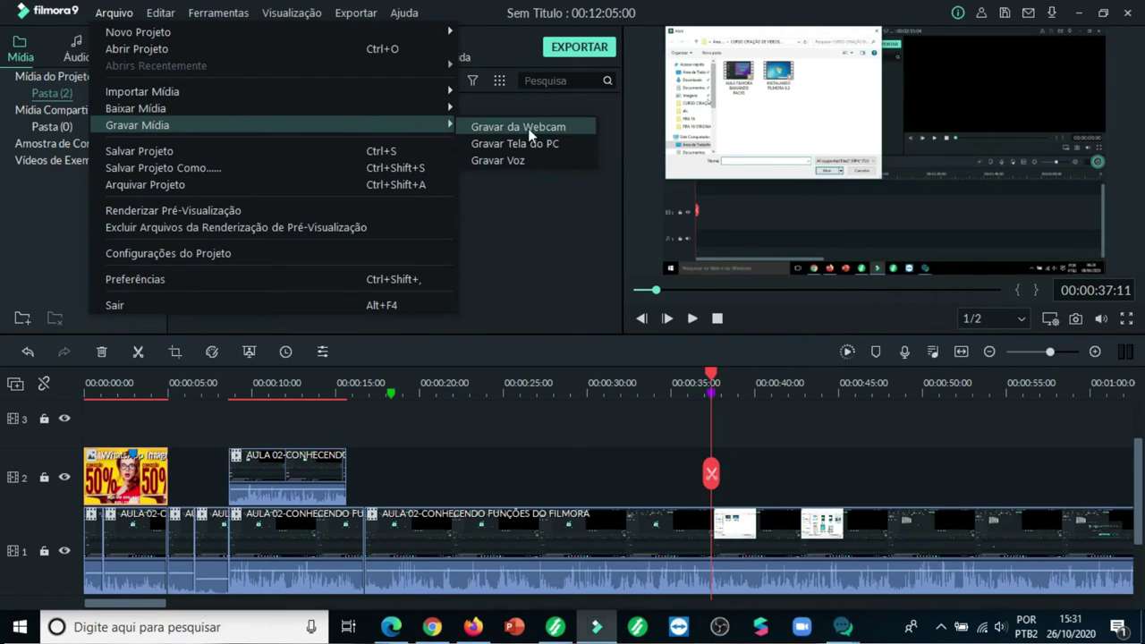
{"action": "left_click", "coordinate": [589, 160]}
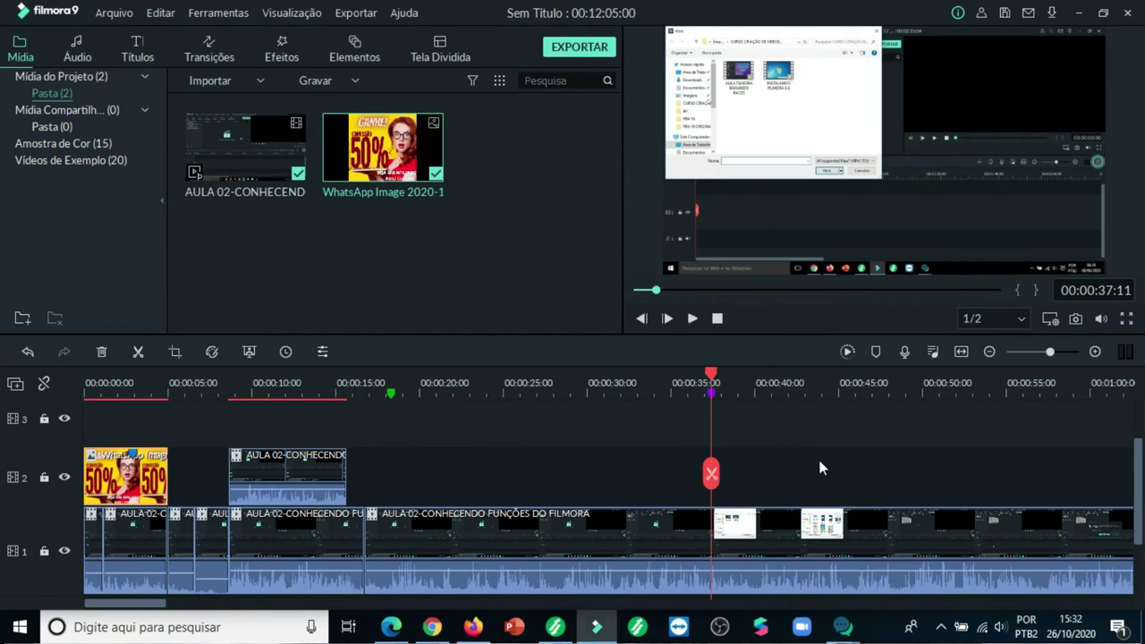
Step: Split the long video clip on track 1 near the purple marker and at 00:00:40:03, and select the short segment between the cuts
{"action": "left_click_drag", "start_coordinate": [711, 471], "coordinate": [756, 476]}
{"action": "left_click", "coordinate": [713, 470]}
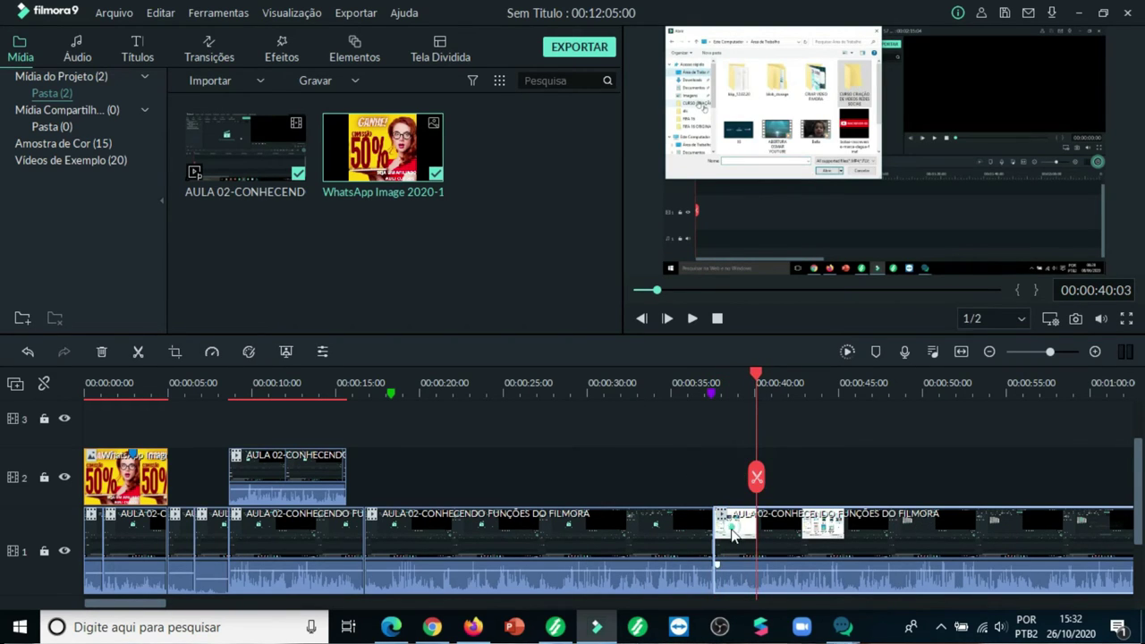
{"action": "left_click", "coordinate": [757, 478]}
{"action": "left_click", "coordinate": [757, 478]}
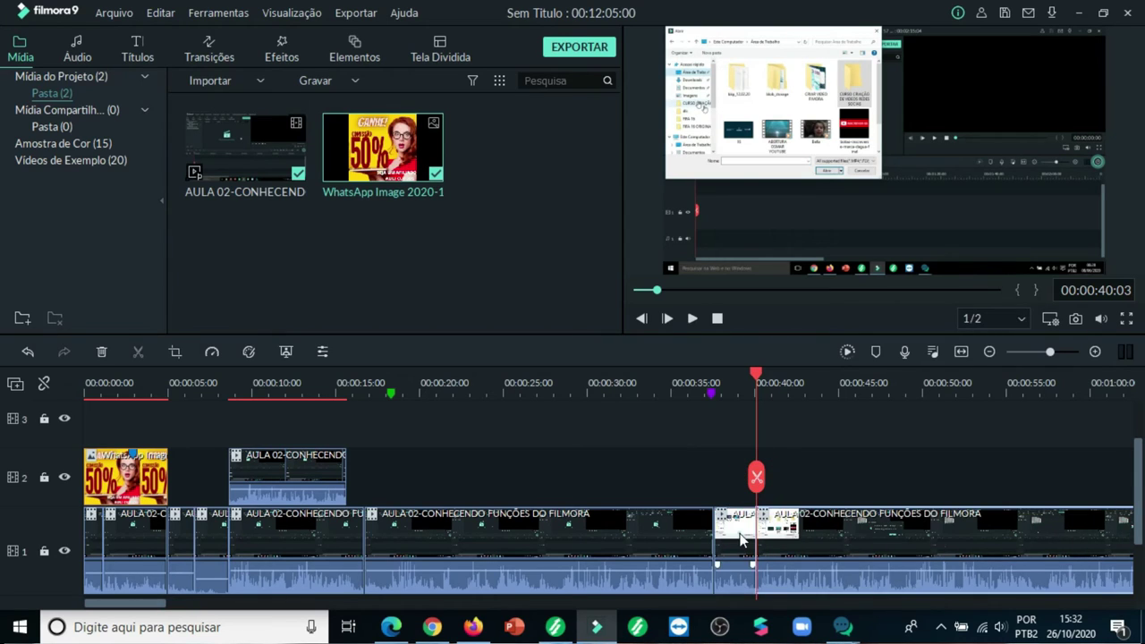
{"action": "left_click", "coordinate": [741, 537]}
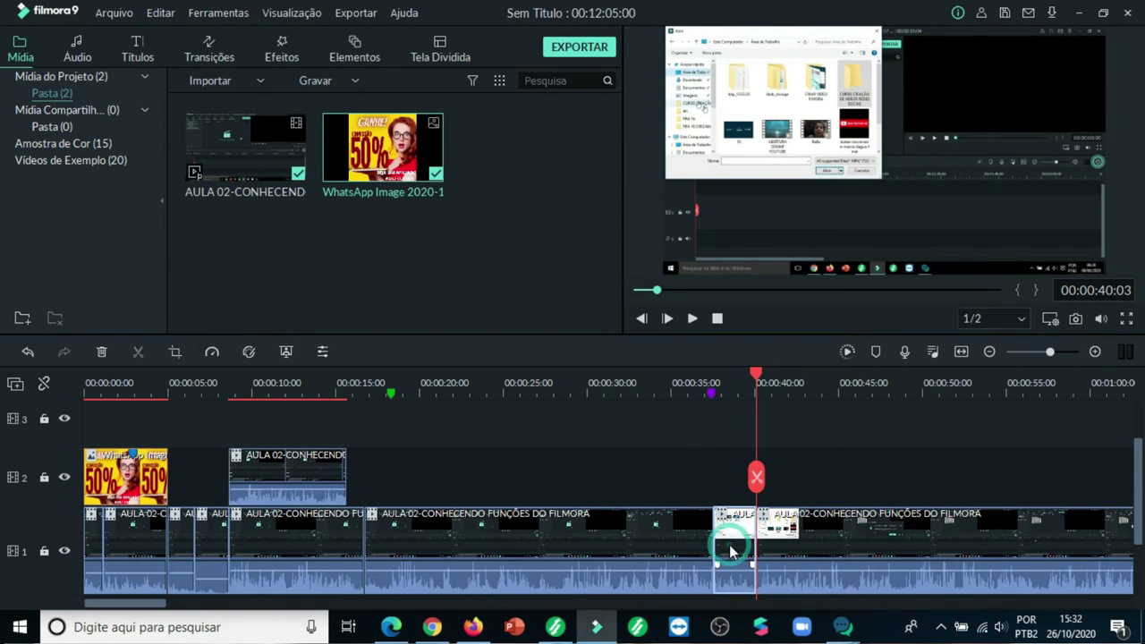
Step: Capture a snapshot of the frame at 00:00:40:03 and move the playhead to 00:00:39:15
{"action": "left_click", "coordinate": [1077, 319]}
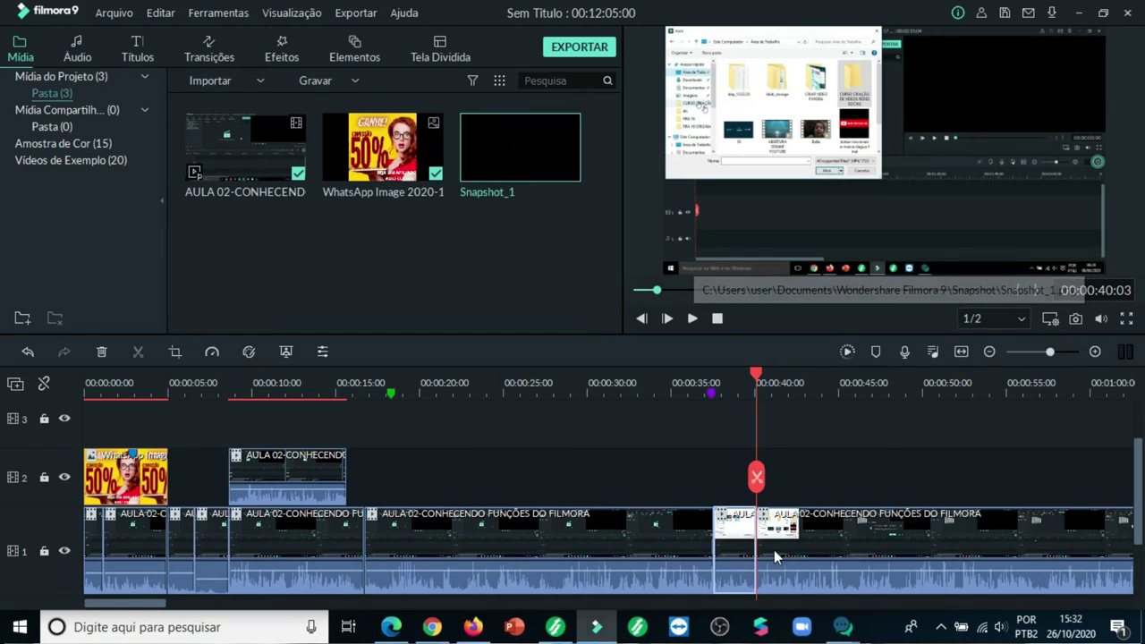
{"action": "mouse_move", "coordinate": [536, 165]}
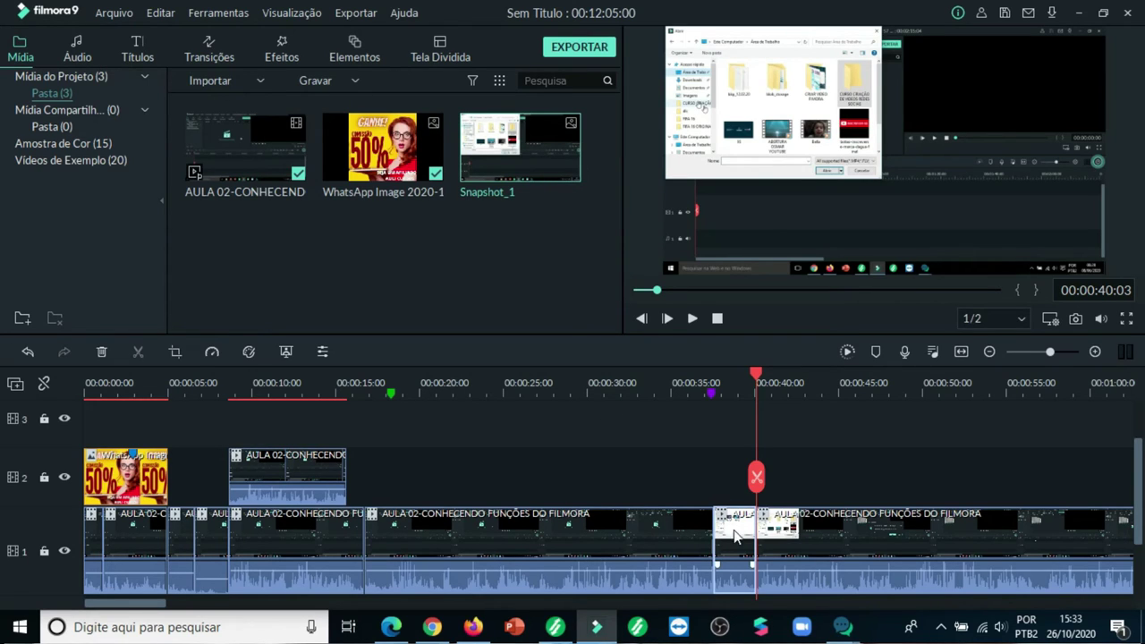
{"action": "left_click_drag", "start_coordinate": [757, 477], "coordinate": [748, 476]}
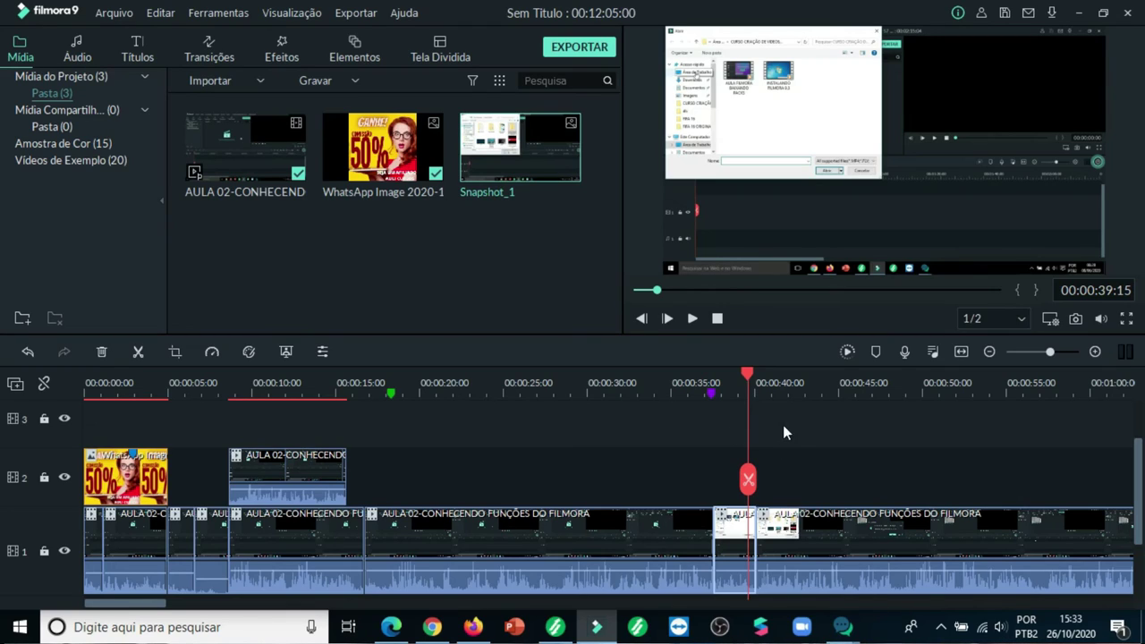
Step: Review the Proporção da Tela options in the project settings and keep 16:9 (Panorâmica)
{"action": "left_click", "coordinate": [1053, 320]}
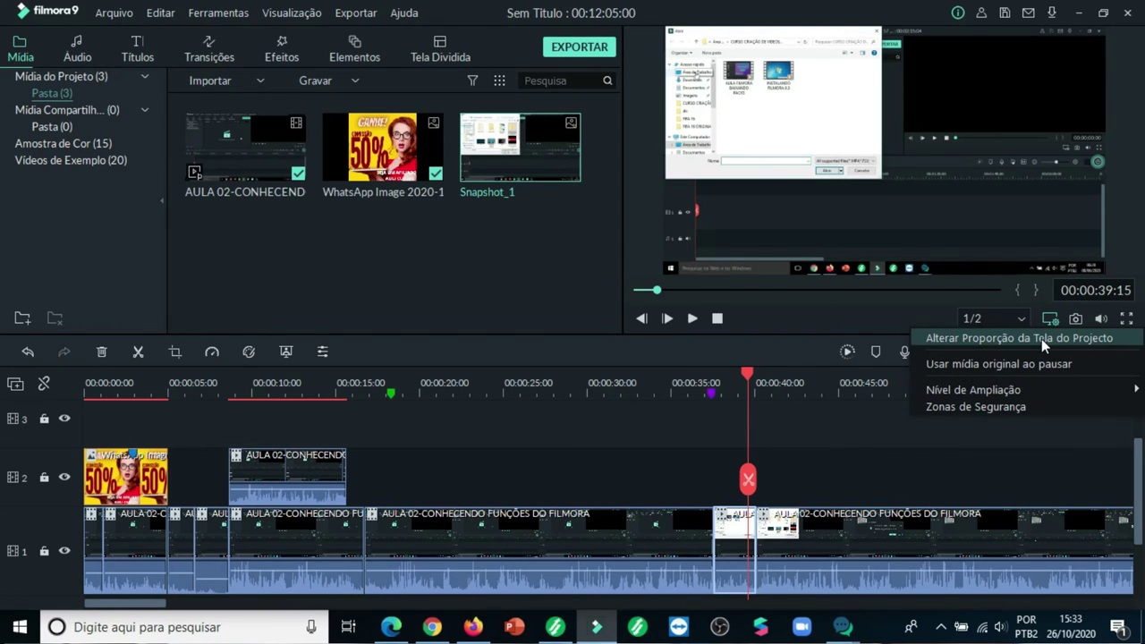
{"action": "left_click", "coordinate": [1041, 339]}
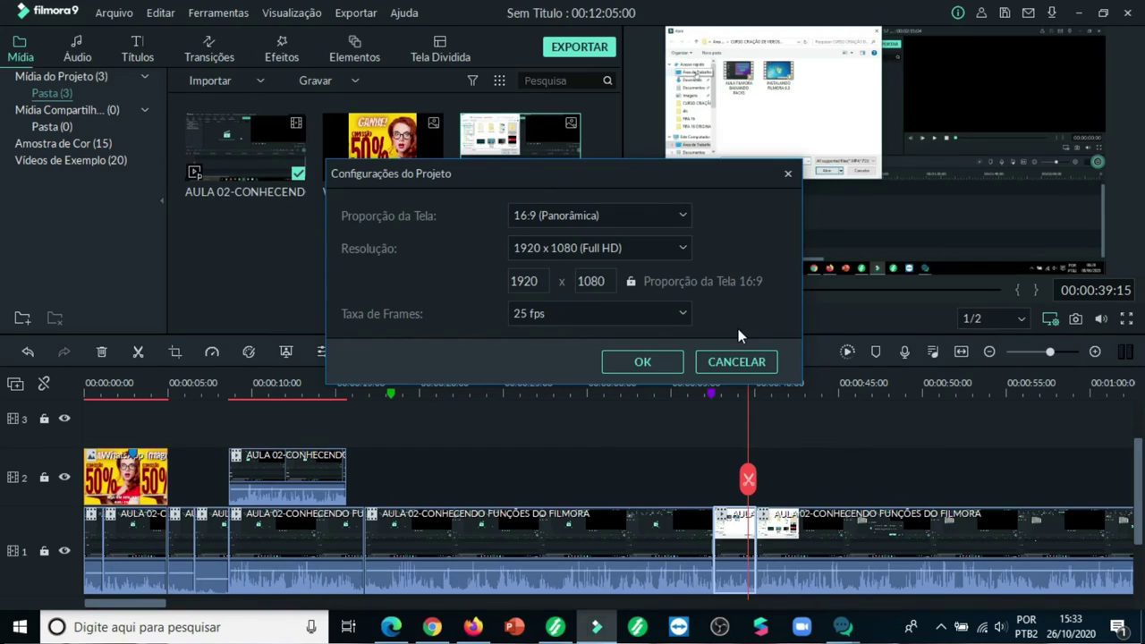
{"action": "left_click", "coordinate": [683, 219]}
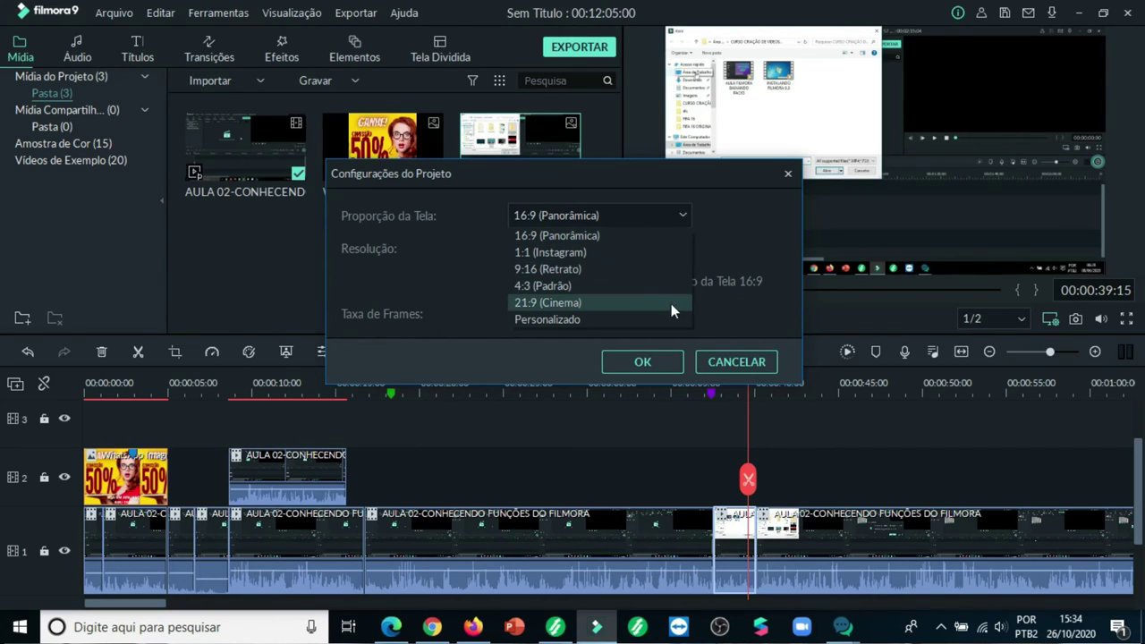
{"action": "left_click", "coordinate": [735, 313]}
{"action": "left_click", "coordinate": [642, 362]}
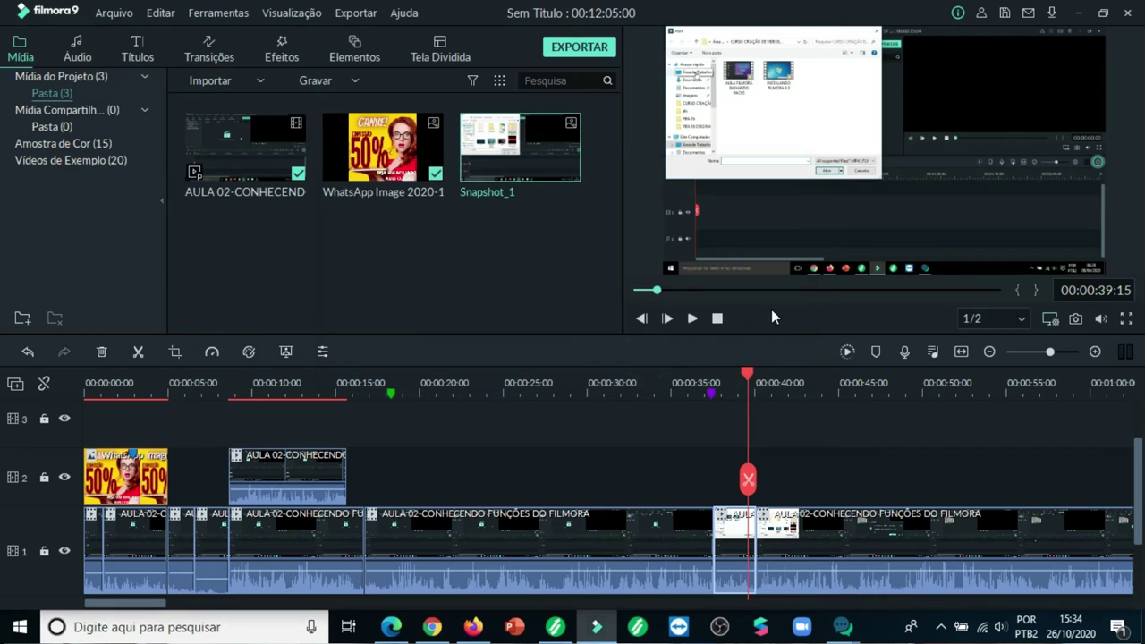
Step: Examine the Baixar Mídia do Facebook window with its sign-in option and save location, and close it without importing
{"action": "left_click", "coordinate": [773, 311]}
{"action": "left_click", "coordinate": [123, 18]}
{"action": "mouse_move", "coordinate": [128, 115]}
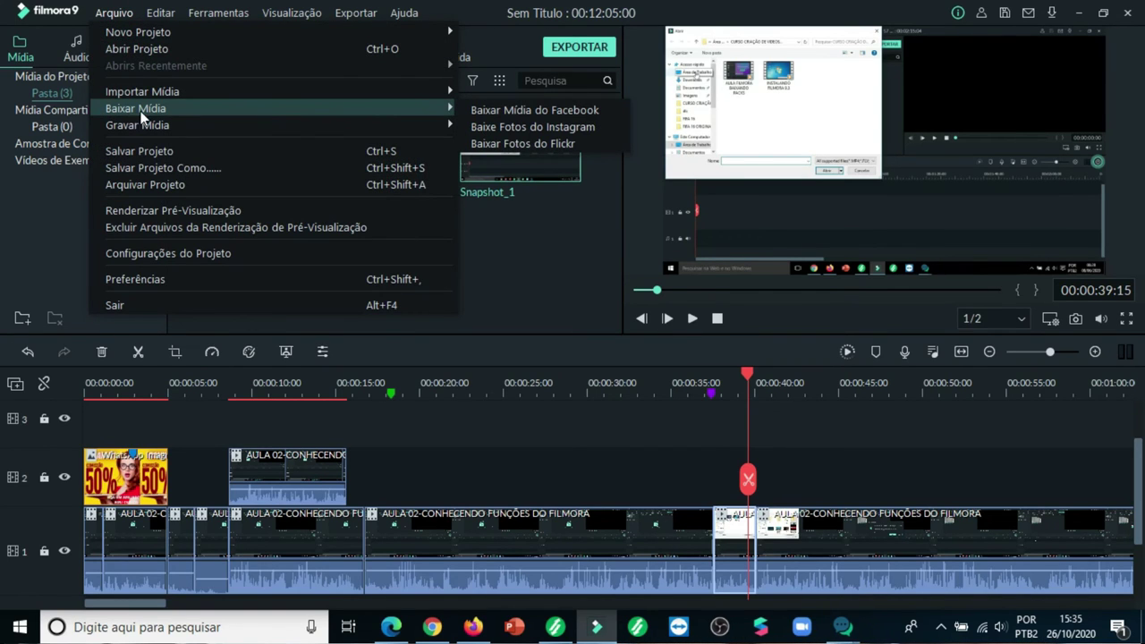
{"action": "left_click", "coordinate": [549, 111]}
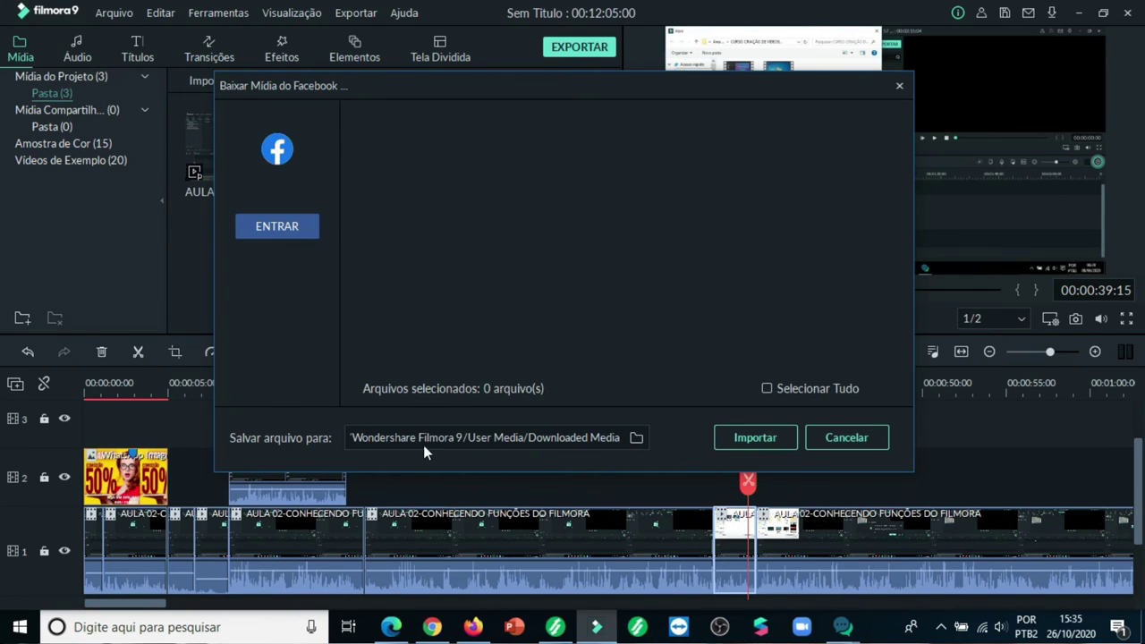
{"action": "left_click", "coordinate": [850, 438]}
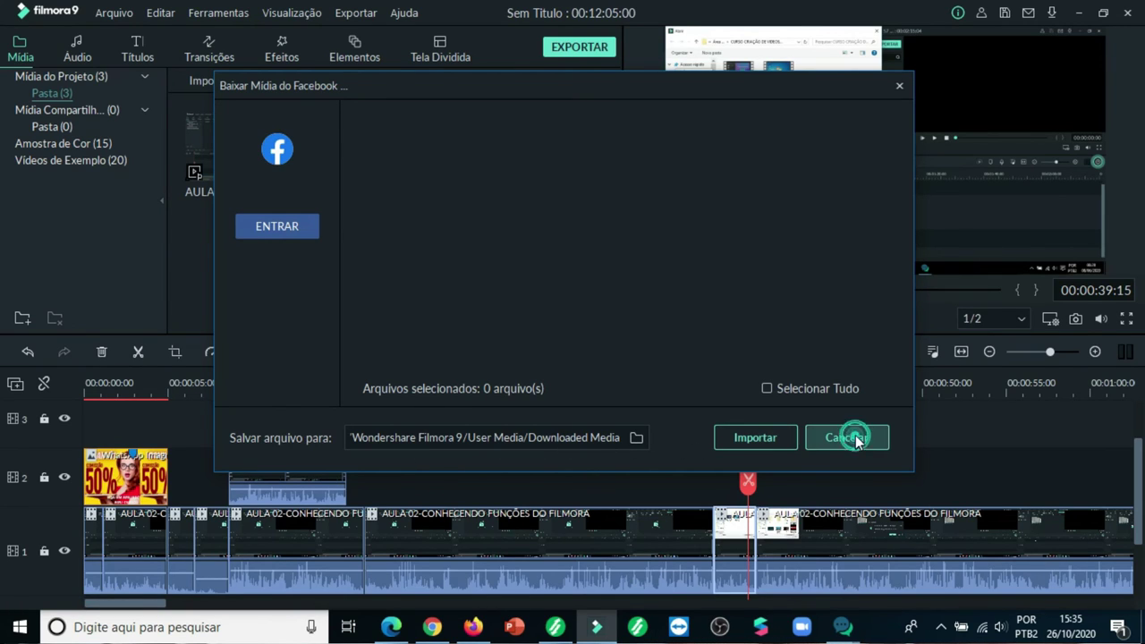
Step: Examine the Baixe Fotos do Instagram window and its sign-in option, and close it without importing
{"action": "left_click", "coordinate": [114, 13]}
{"action": "mouse_move", "coordinate": [133, 108]}
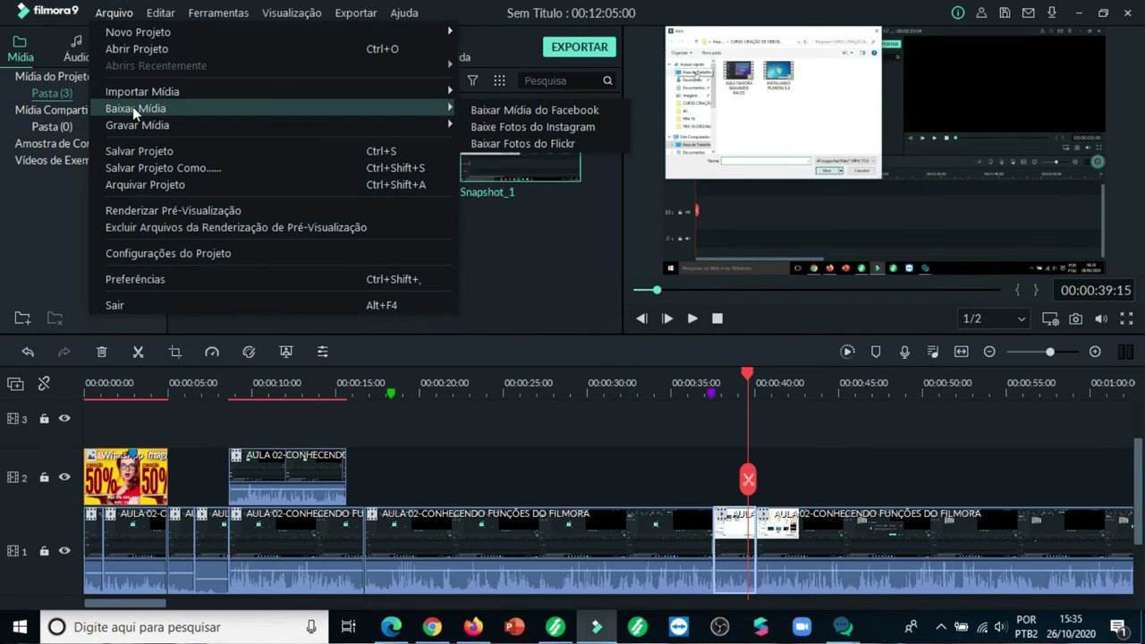
{"action": "left_click", "coordinate": [523, 156]}
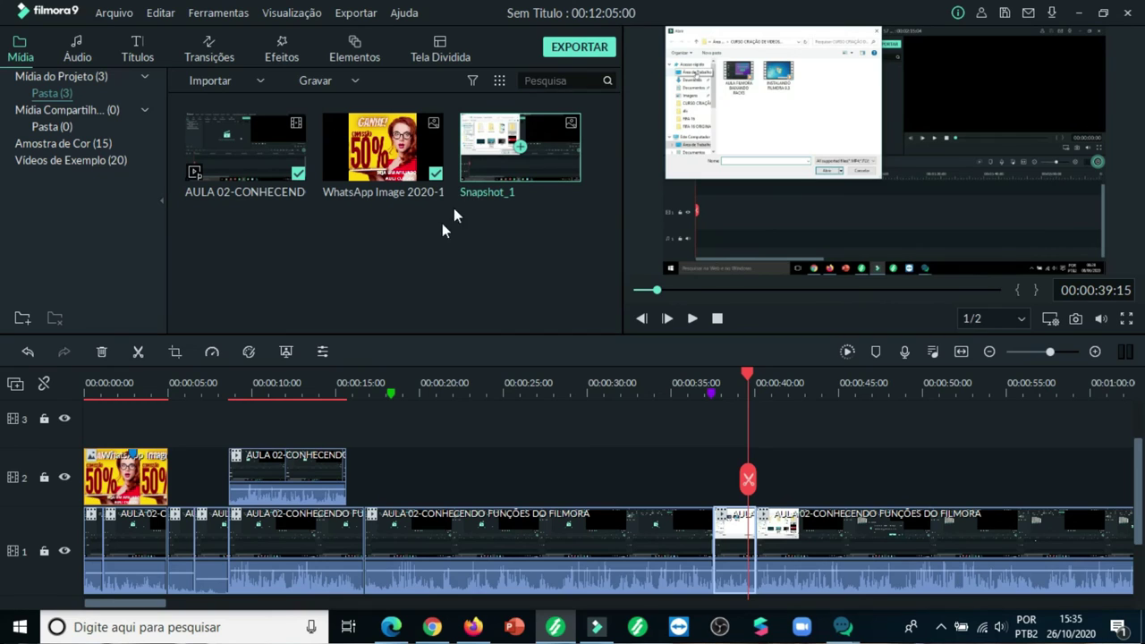
{"action": "left_click", "coordinate": [130, 14]}
{"action": "left_click", "coordinate": [125, 150]}
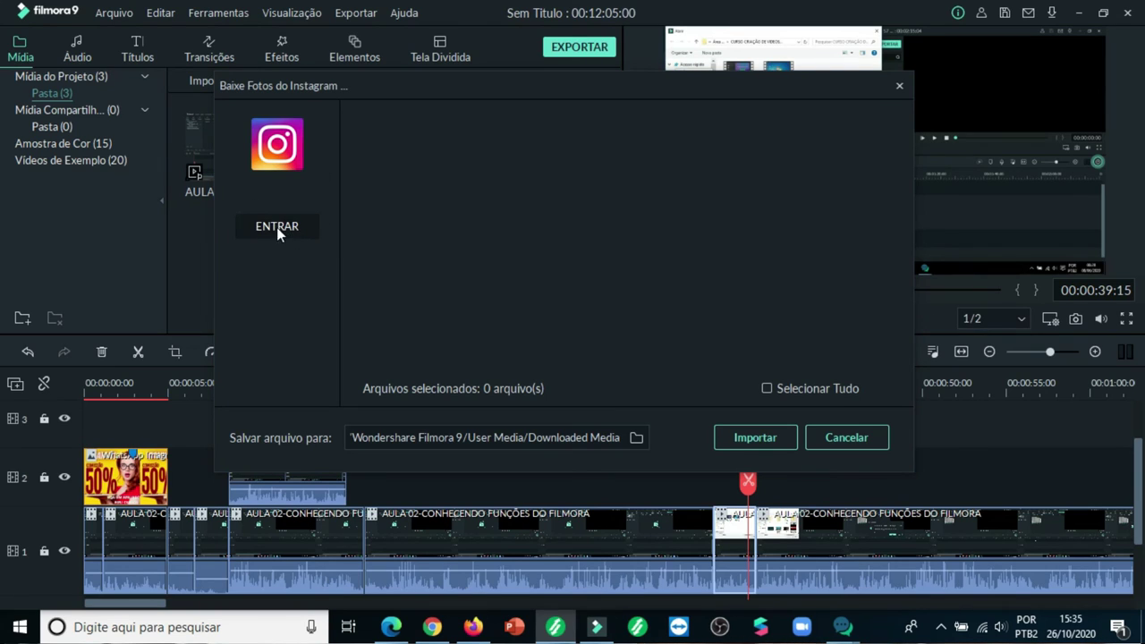
{"action": "left_click", "coordinate": [282, 231]}
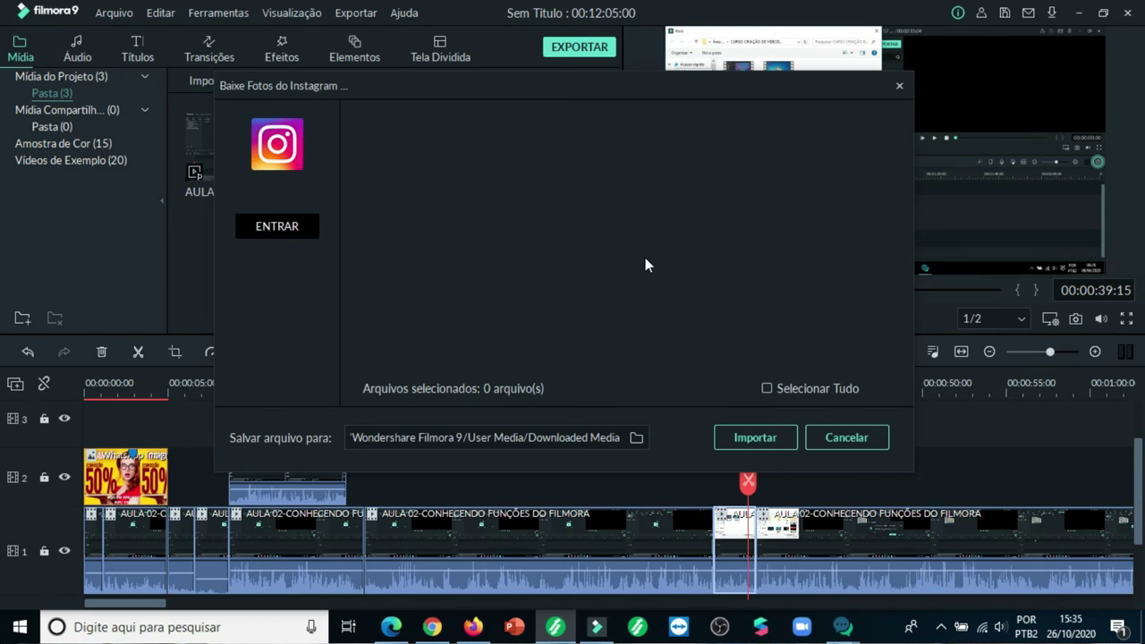
{"action": "left_click", "coordinate": [856, 439]}
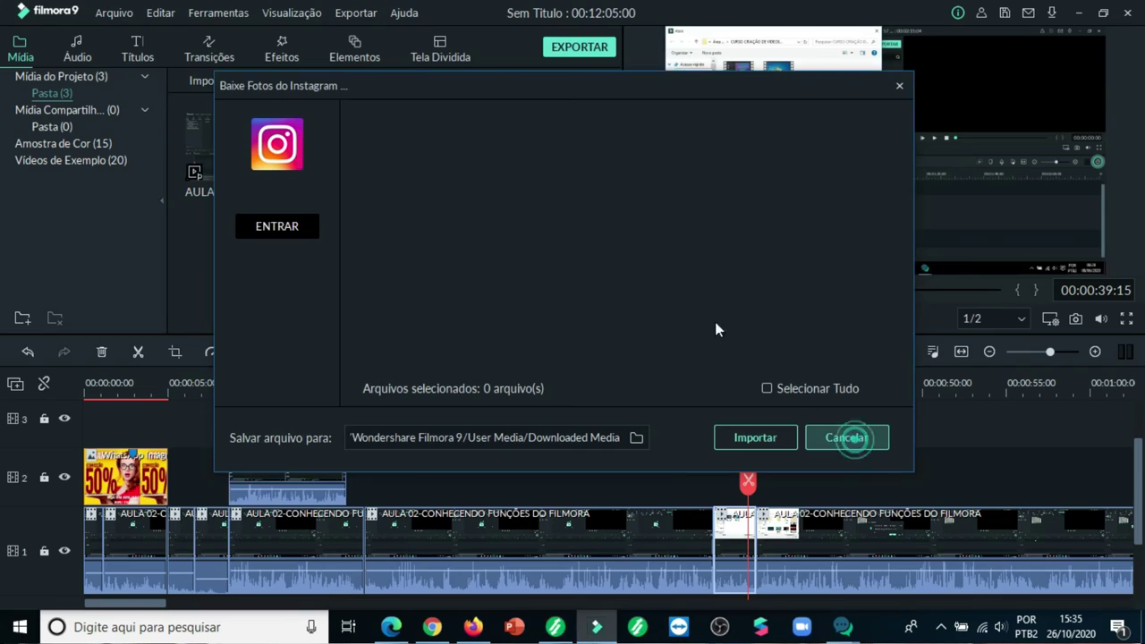